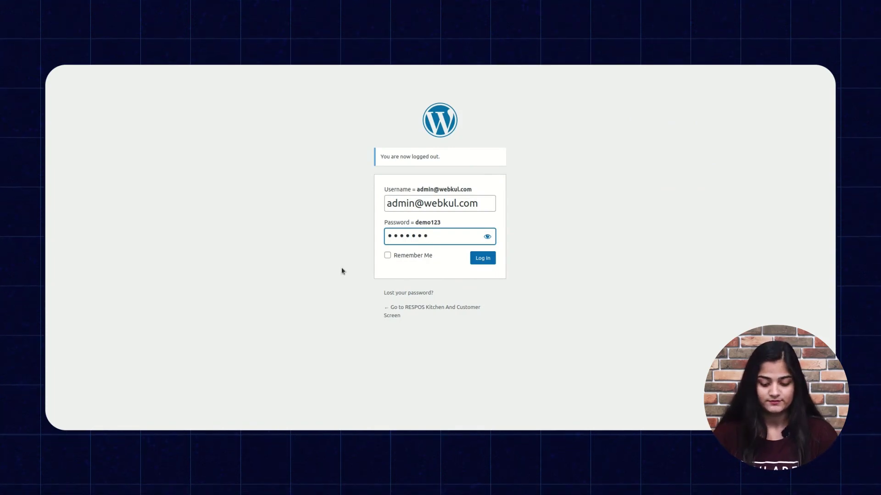
Step: Log in to the WordPress admin and open the Restaurant POS user list
click(482, 261)
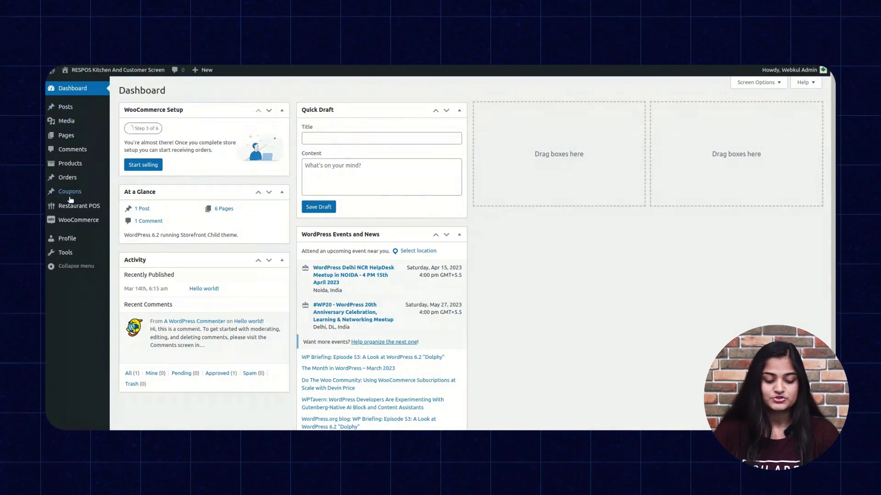
mouse_move(70, 206)
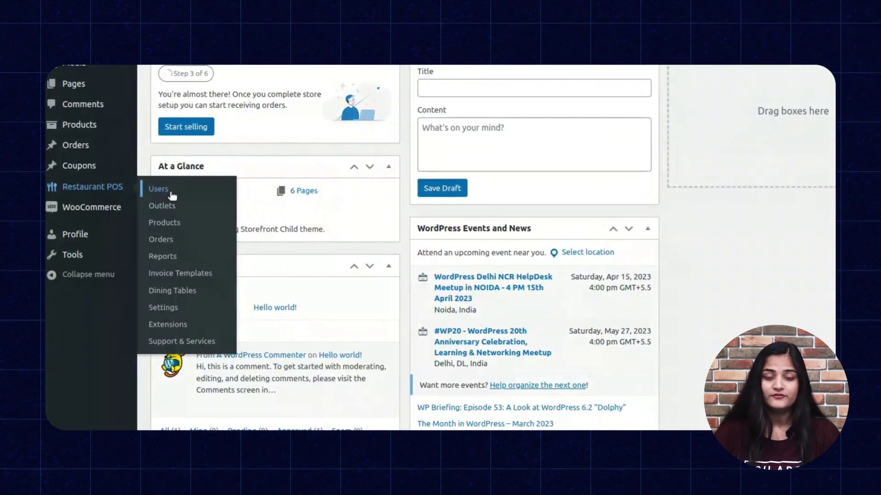
click(171, 195)
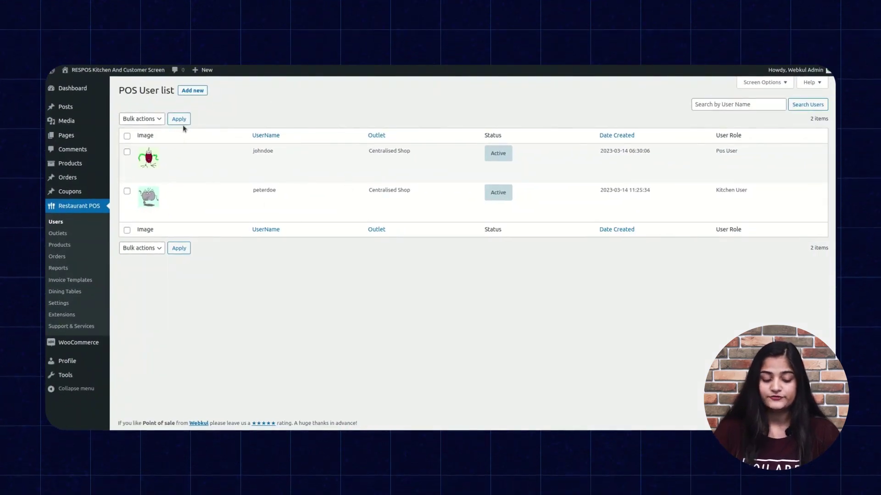
Step: Open the form for adding a POS user and review its outlet, status and user role options
click(185, 91)
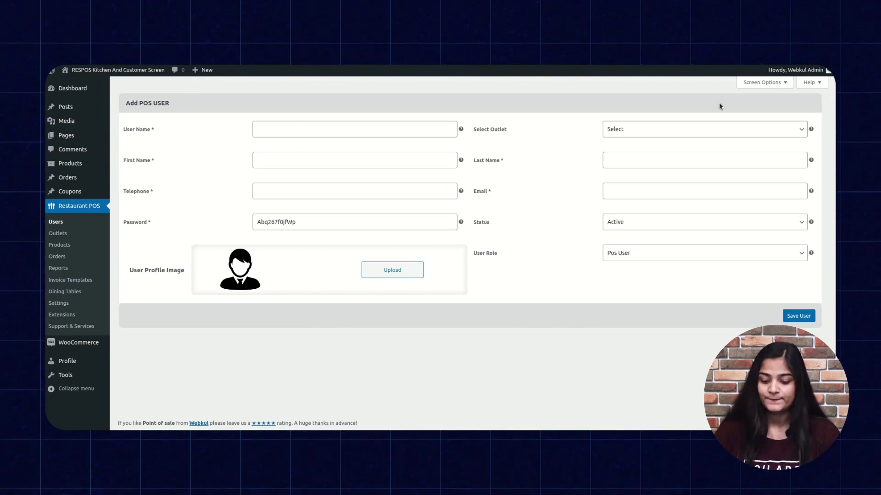
click(634, 133)
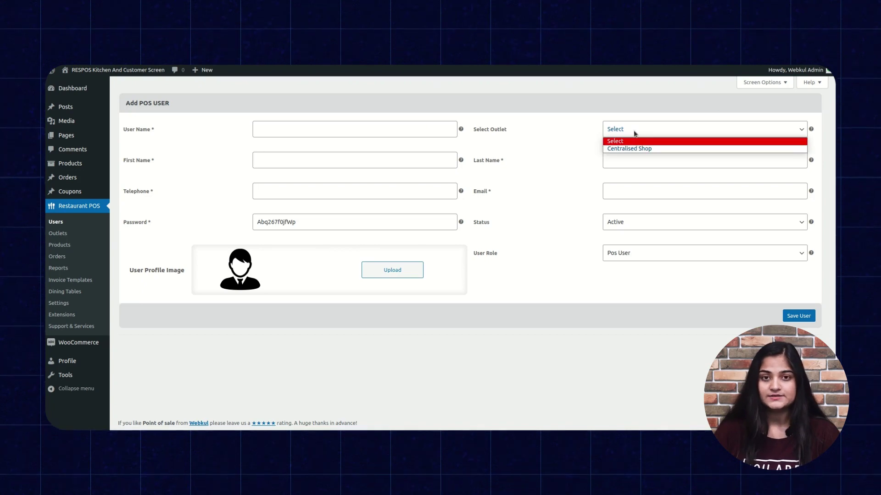
click(554, 138)
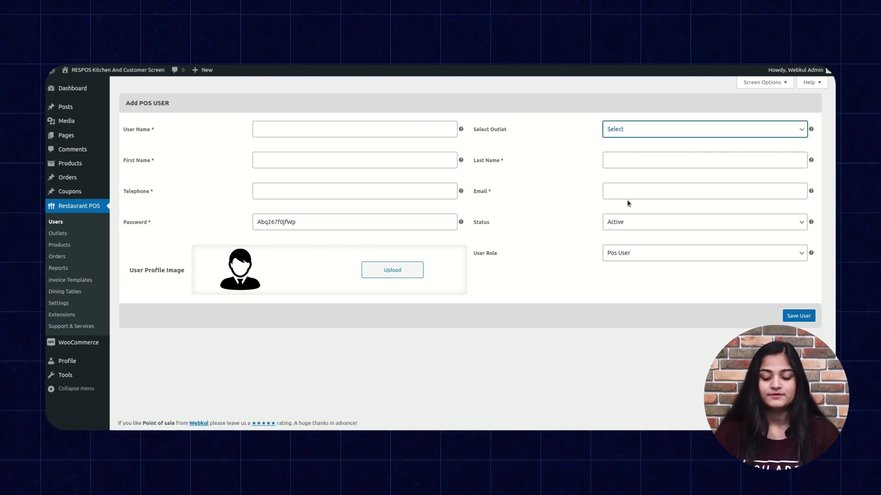
click(640, 222)
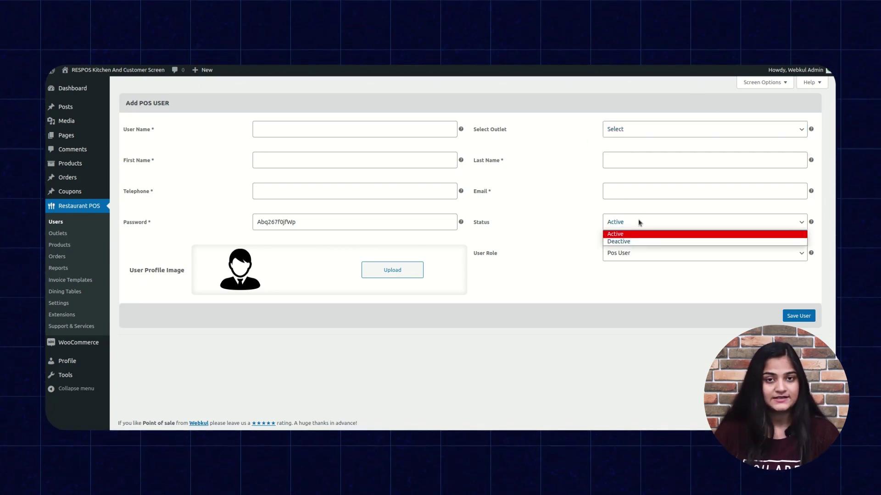
click(637, 220)
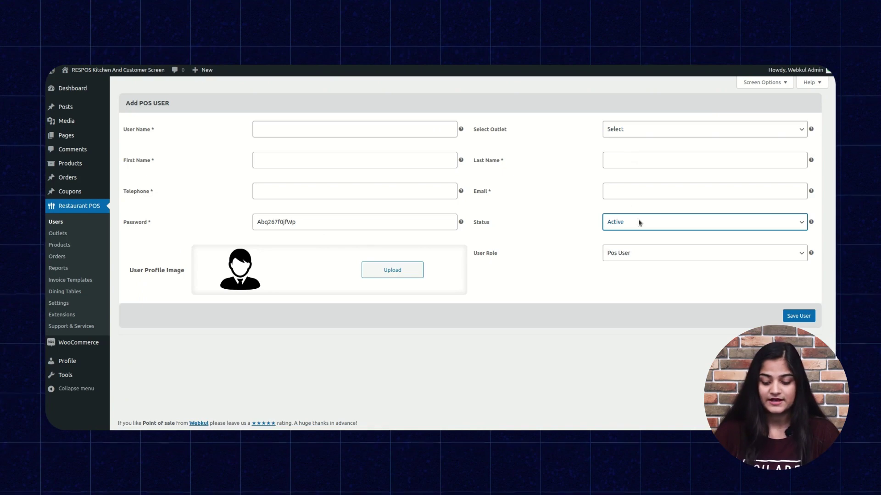
click(622, 260)
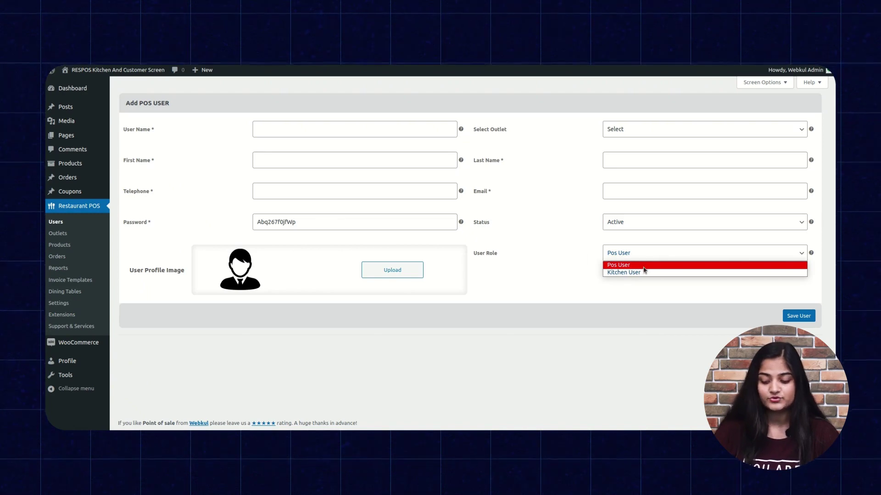
click(618, 265)
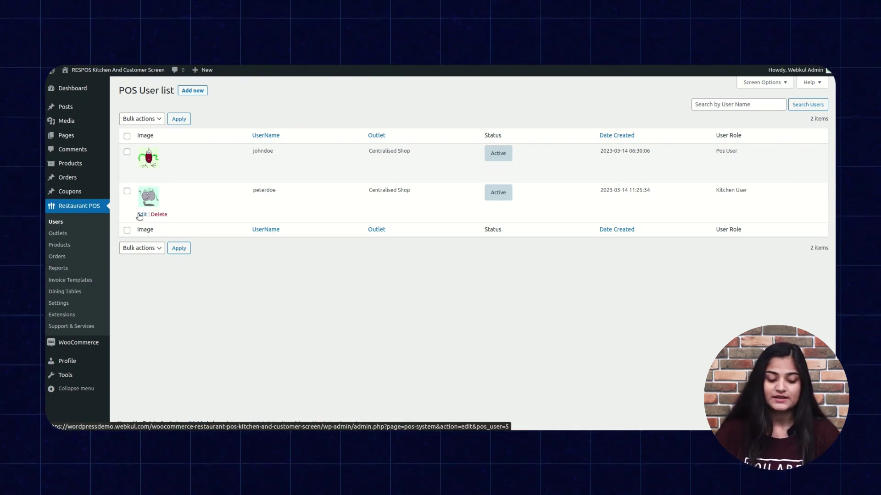
Step: View the kitchen user's edit form, and review the bulk actions with all POS users selected in the list
click(139, 215)
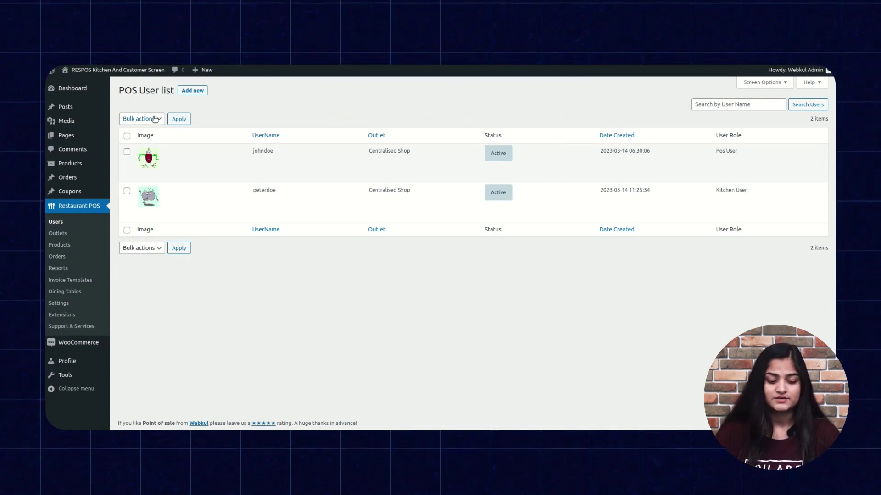
click(127, 135)
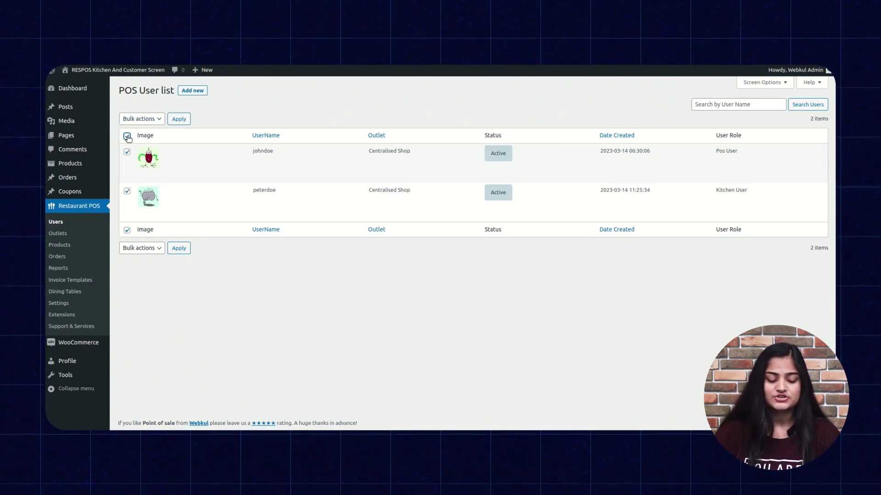
click(161, 120)
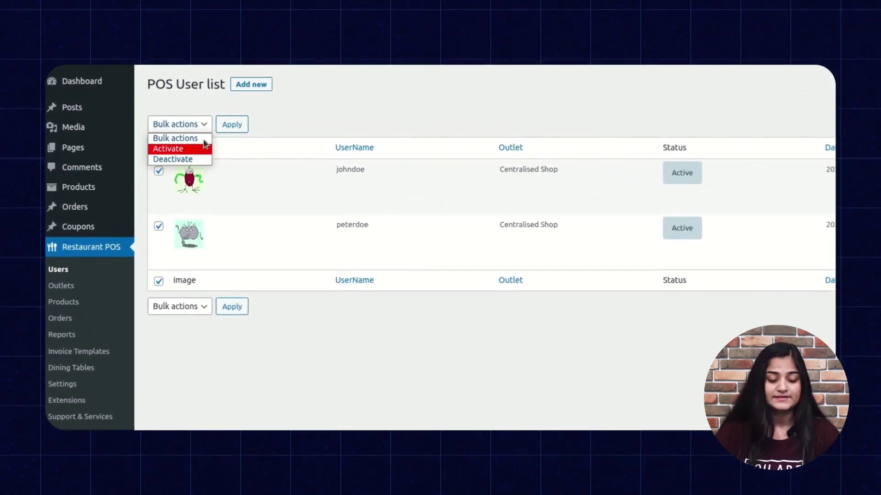
click(288, 112)
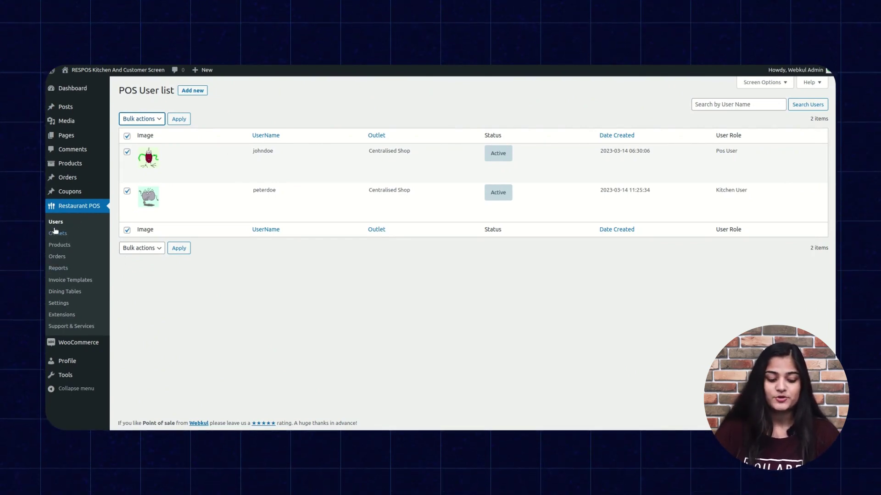
Step: Open the Restaurant POS outlet list and review the status options in the form for adding an outlet
click(58, 233)
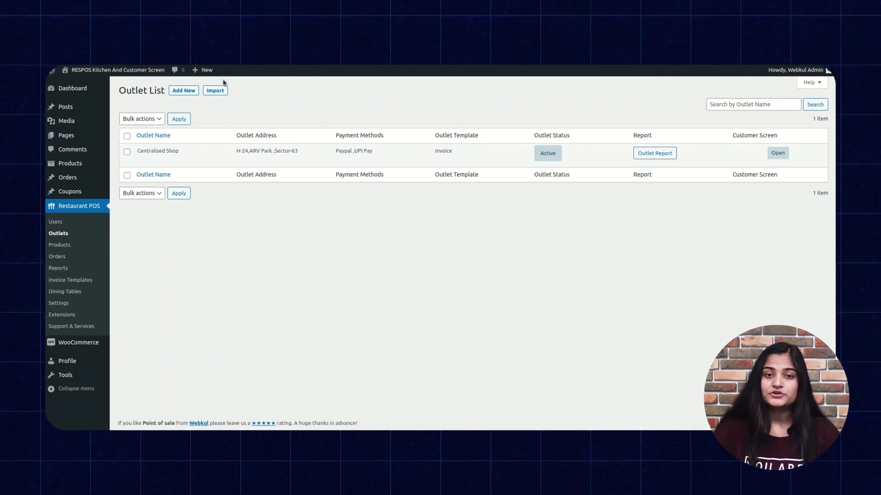
click(182, 91)
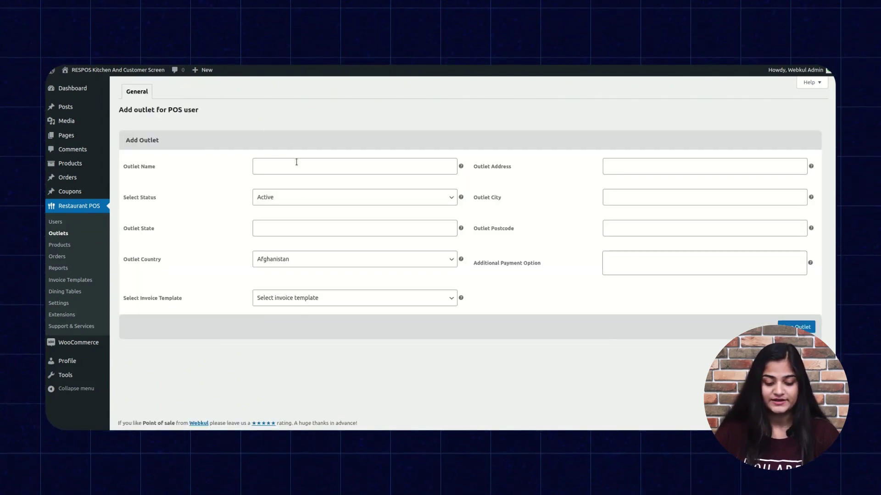
click(280, 198)
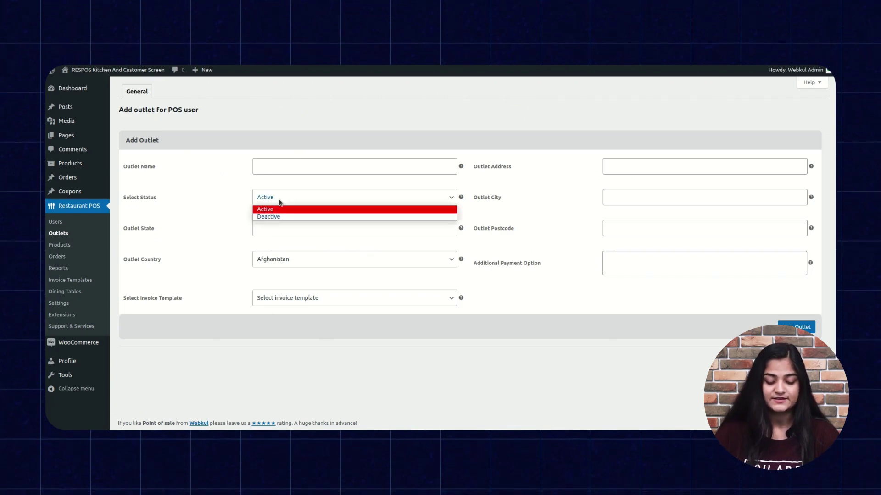
click(230, 212)
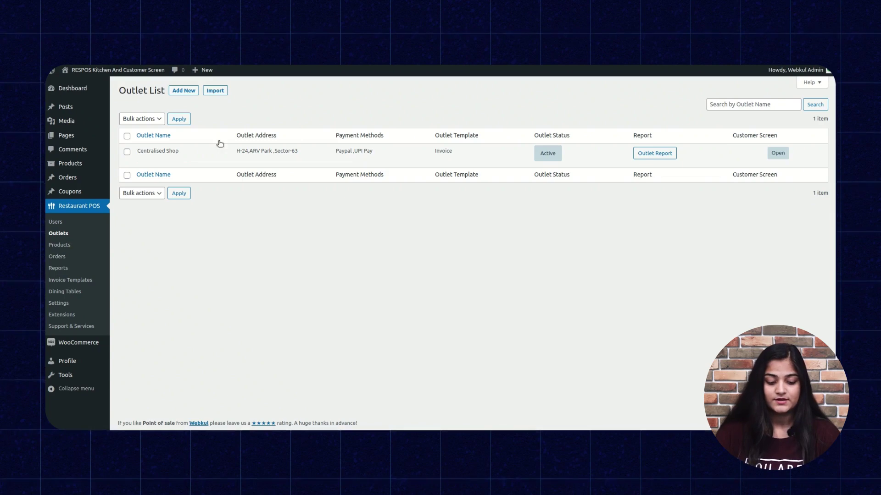
Step: Open product management for the Centralised Shop outlet and review the bulk actions with all products selected
mouse_move(168, 161)
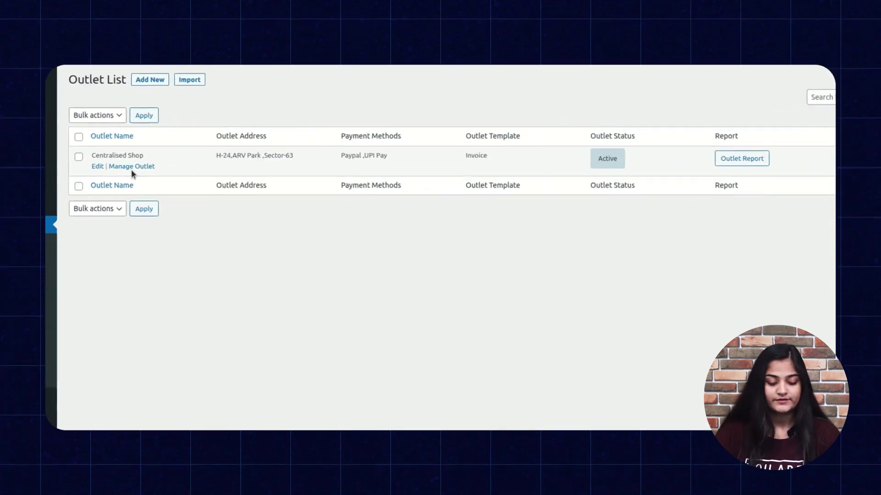
click(121, 169)
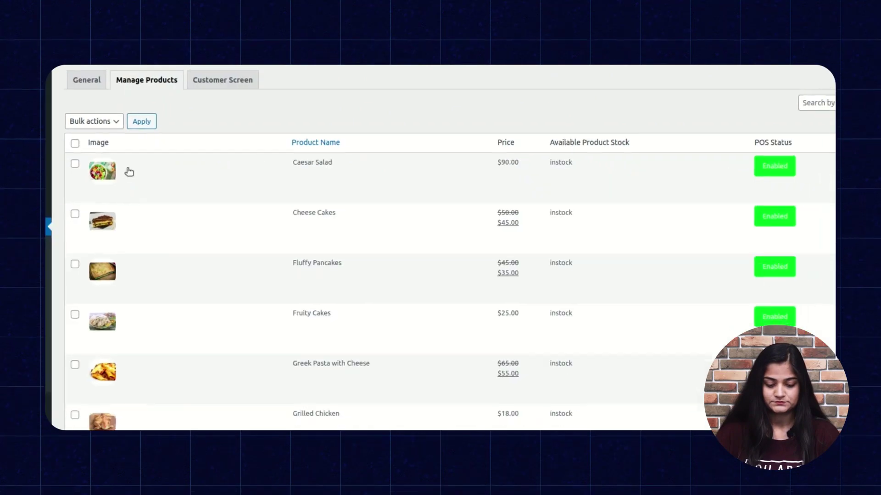
mouse_move(229, 305)
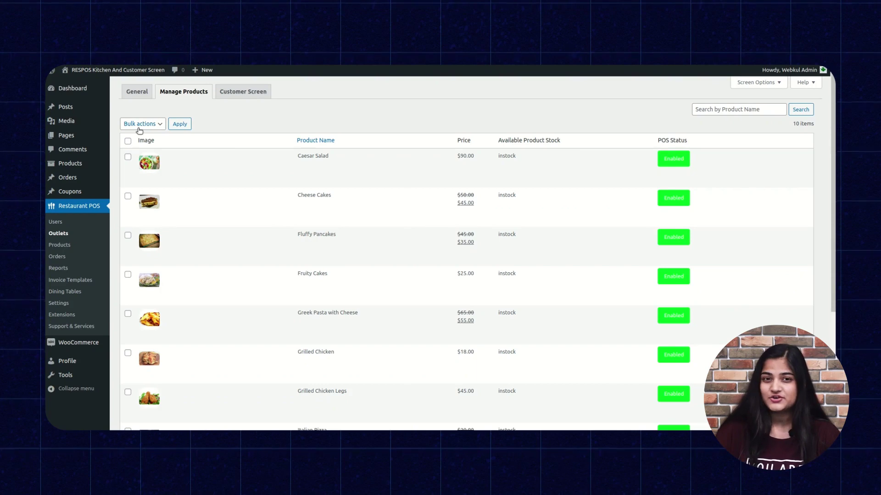
click(127, 141)
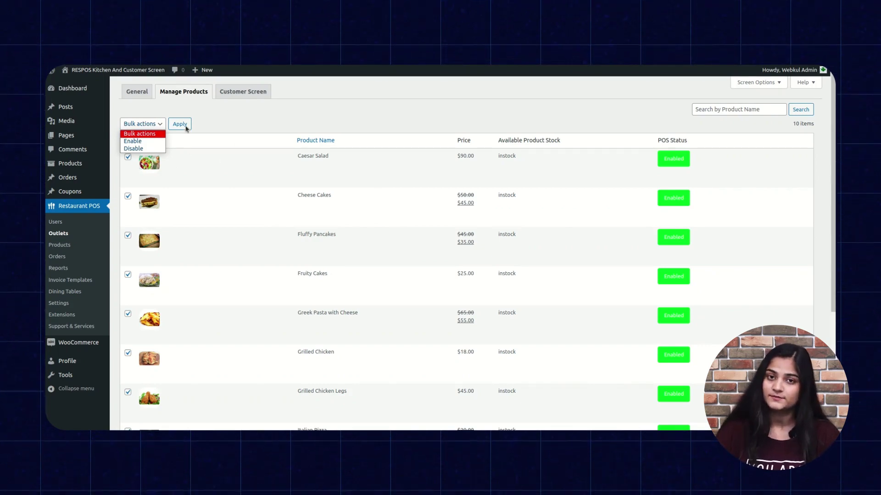
click(137, 94)
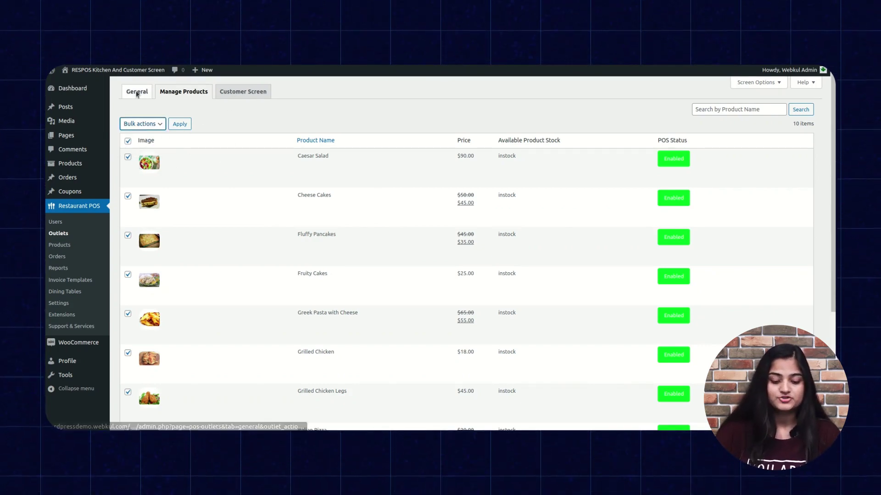
Step: Review the outlet's general details and its customer screen configuration, including the image display mode and the image upload fields' help
click(136, 94)
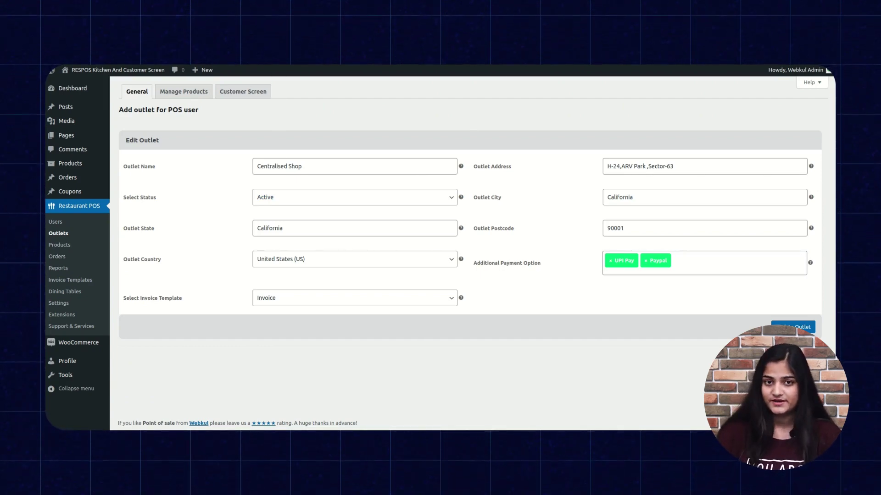
click(238, 94)
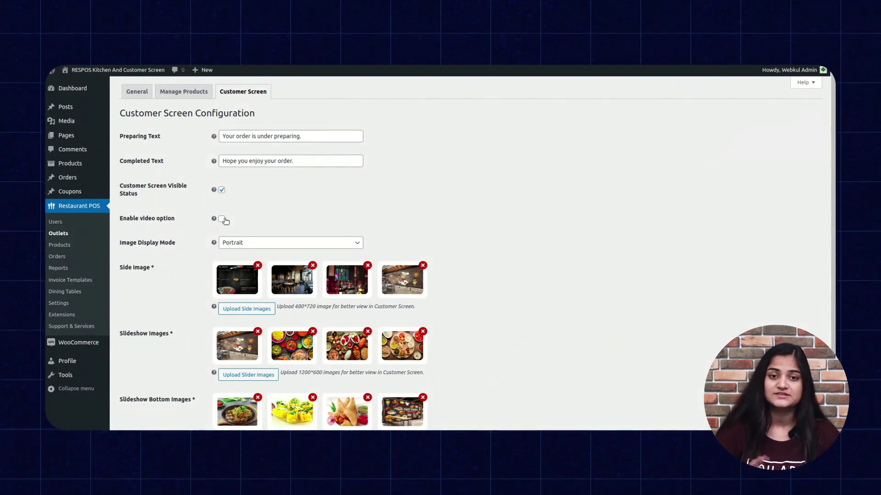
click(245, 243)
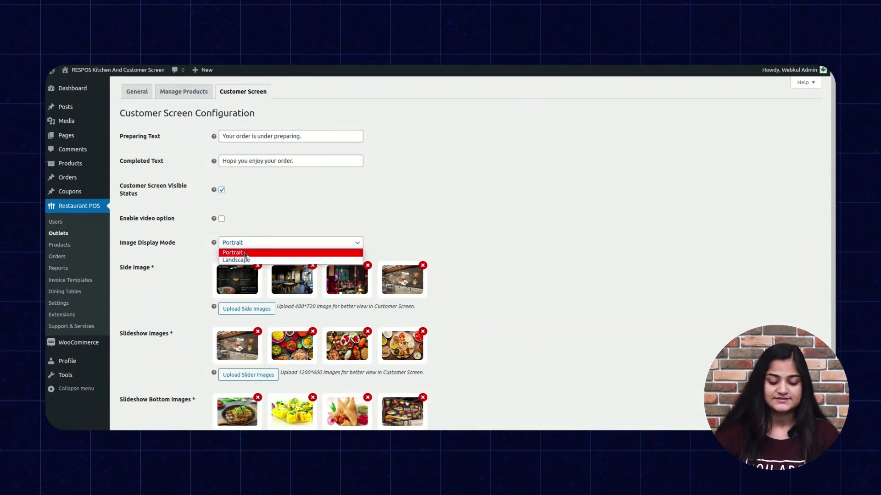
click(244, 253)
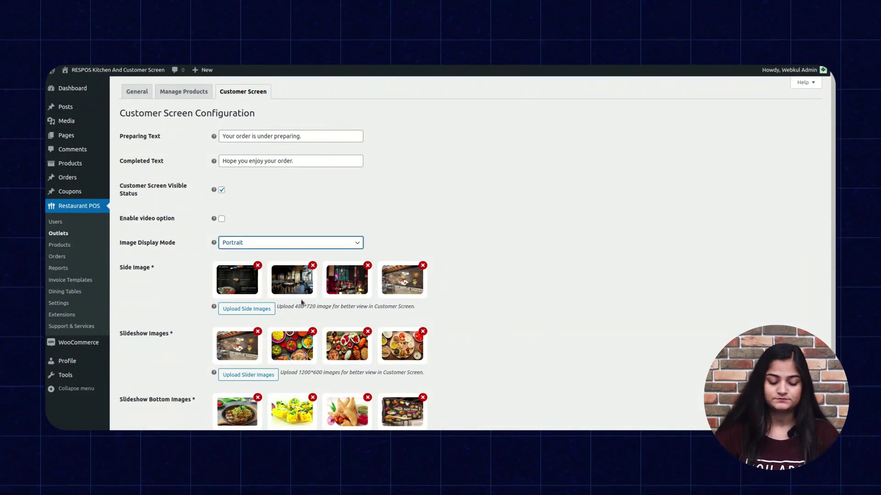
scroll(301, 302, down, 2)
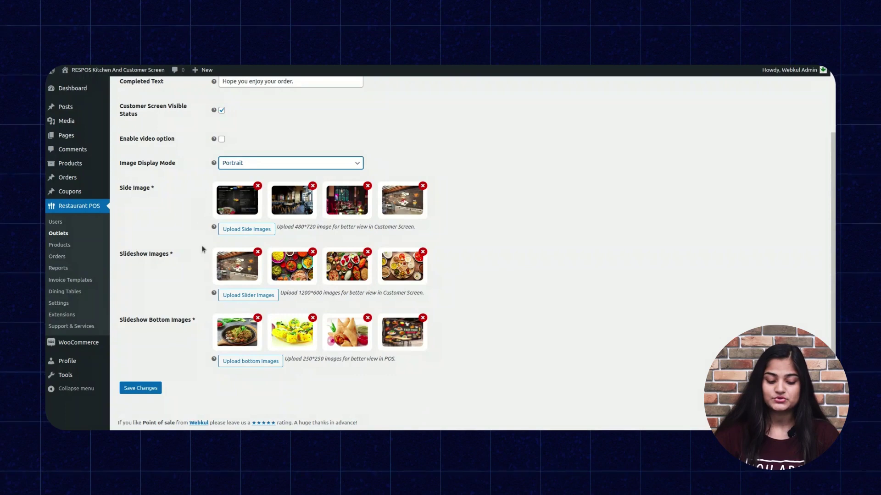
mouse_move(214, 226)
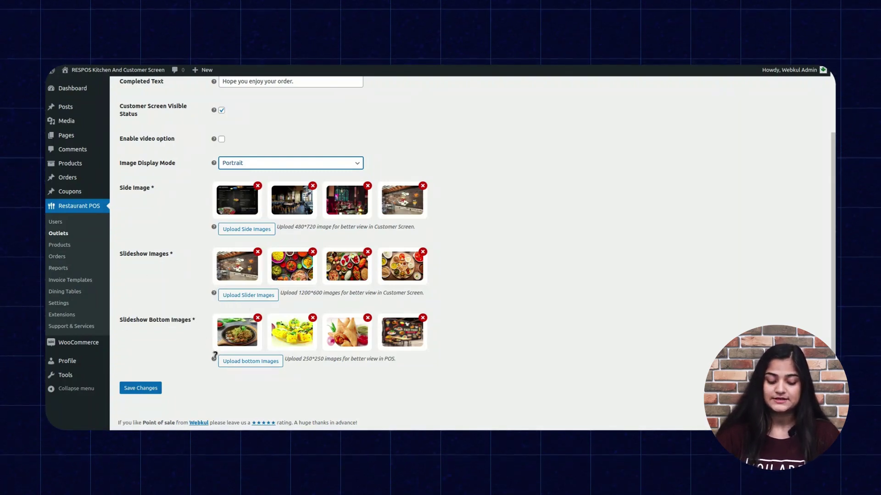
mouse_move(214, 356)
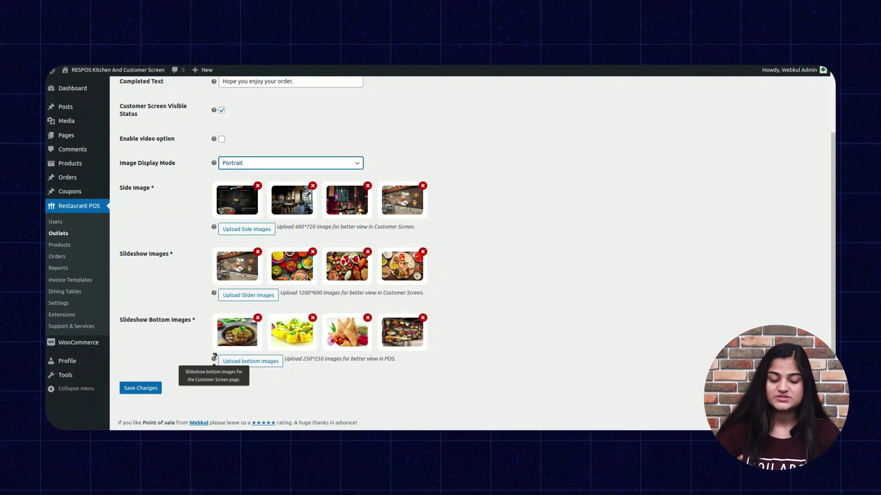
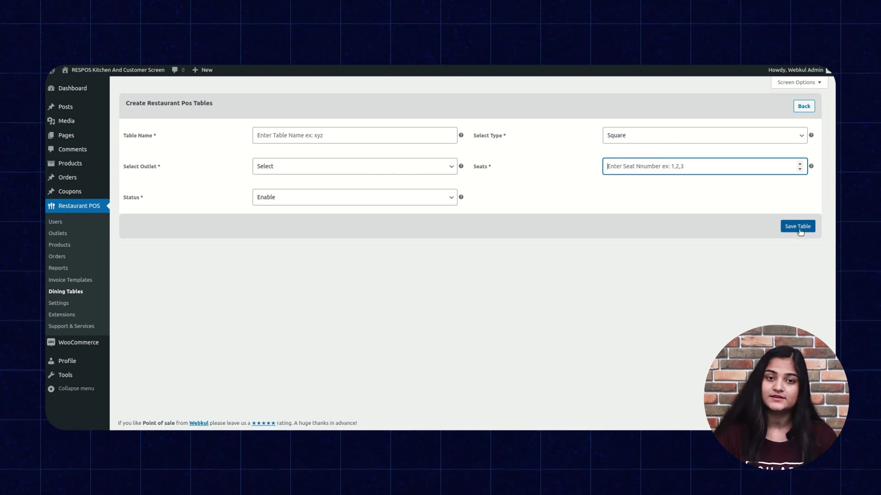
Step: Examine the Square Table's edit form and the bulk actions available in the Restaurant POS dining tables list
click(66, 292)
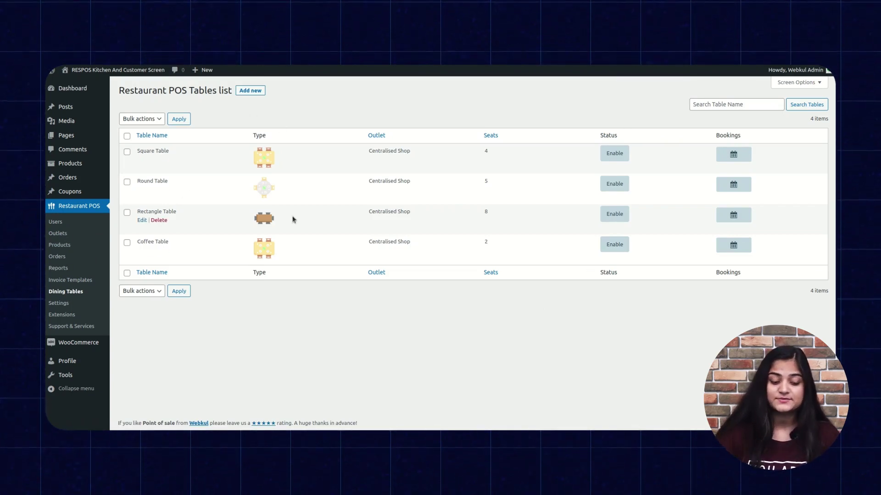
click(141, 160)
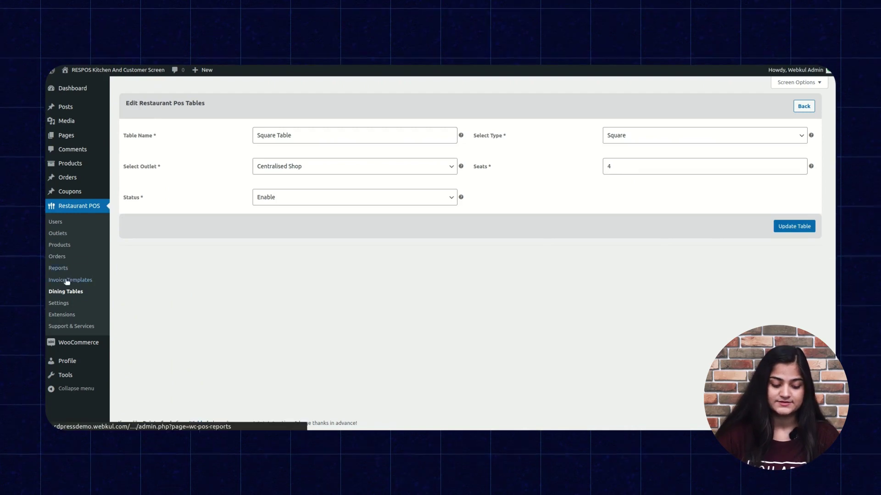
click(60, 294)
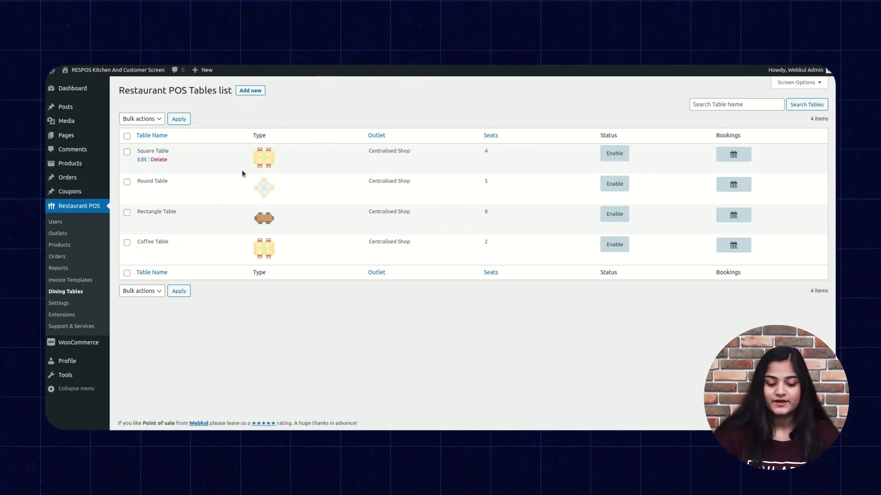
click(152, 119)
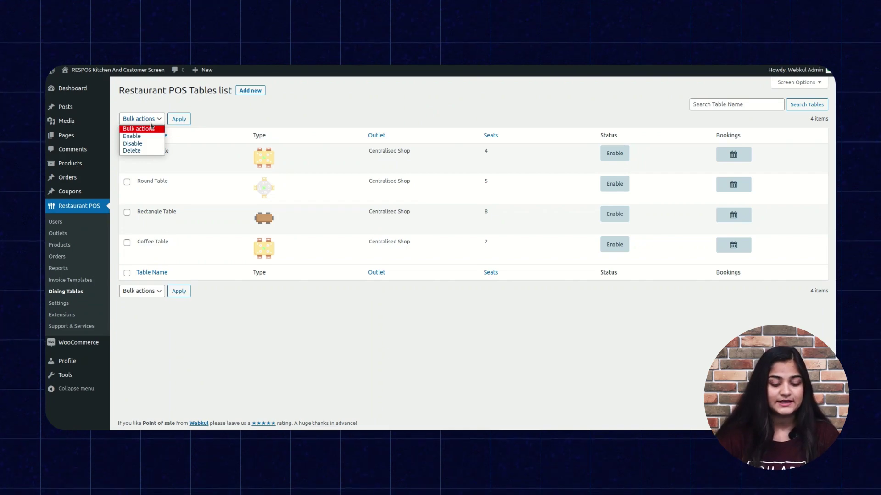
Step: Dismiss the bulk action choices and open the Restaurant POS settings to view the Kitchen & Customer Screen configuration
click(223, 107)
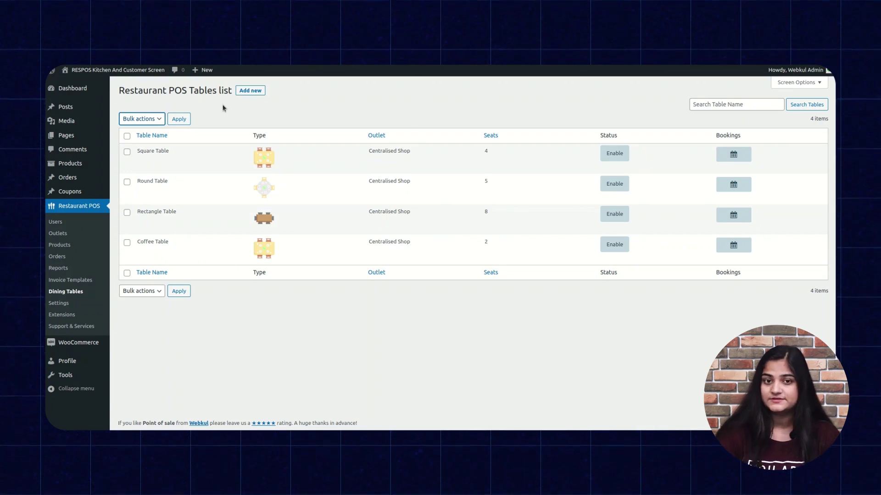
mouse_move(178, 220)
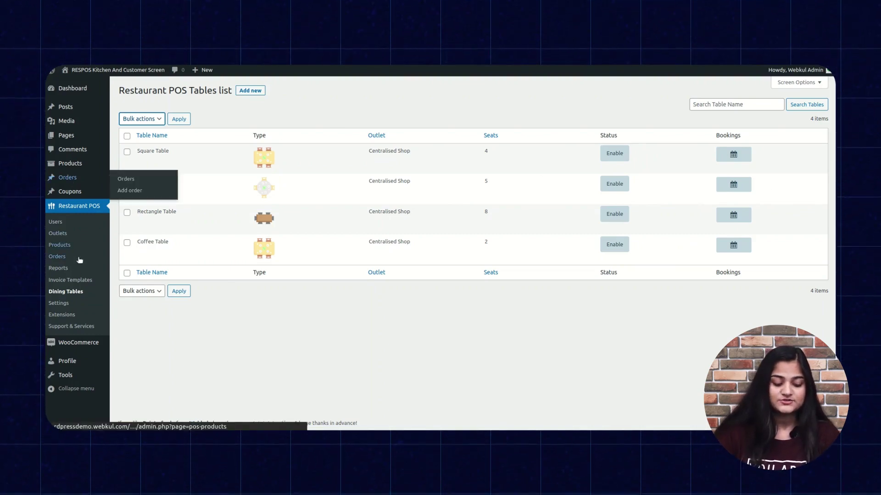
click(63, 305)
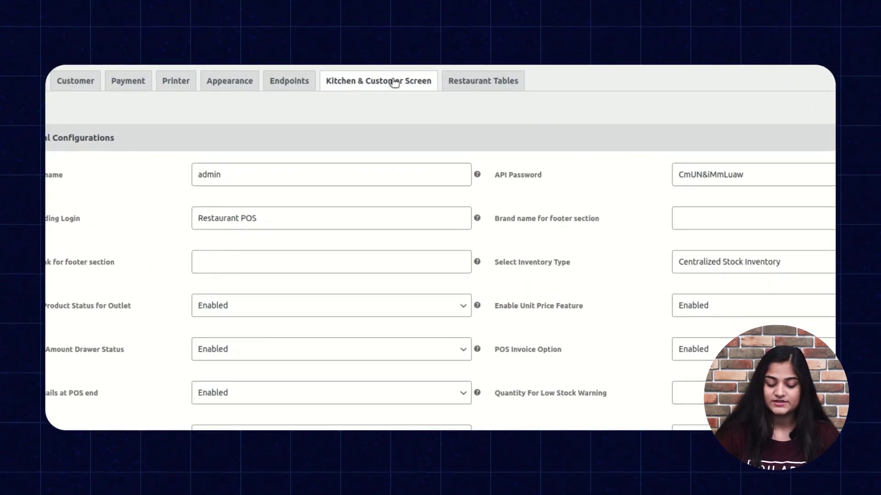
click(395, 83)
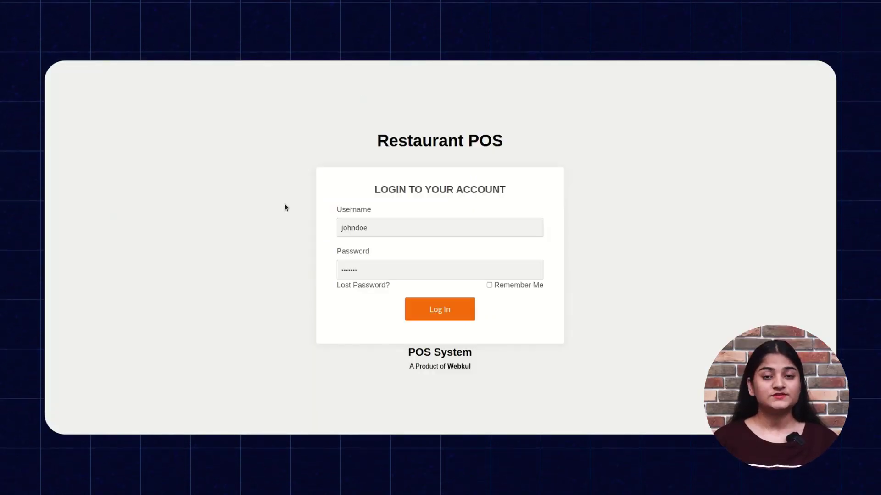
Step: Log in to the POS terminal with the filled-in credentials and set the cash drawer's opening amount to 1000
click(439, 306)
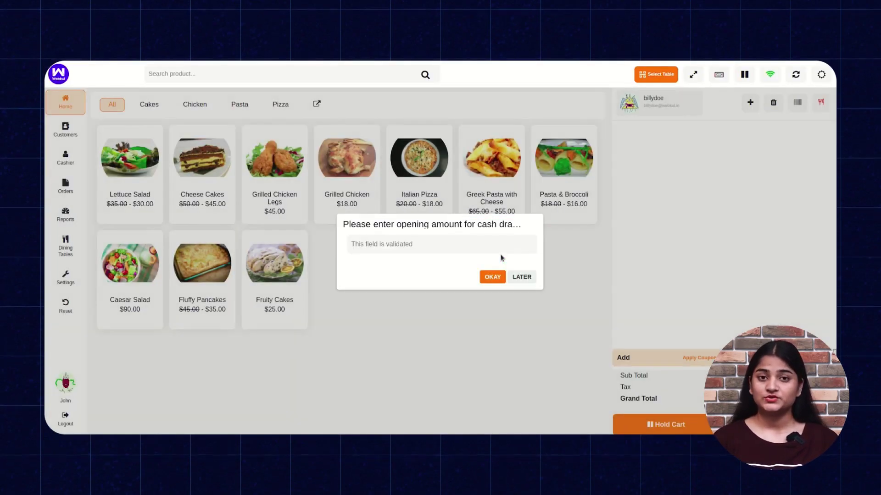
click(500, 247)
text(1000)
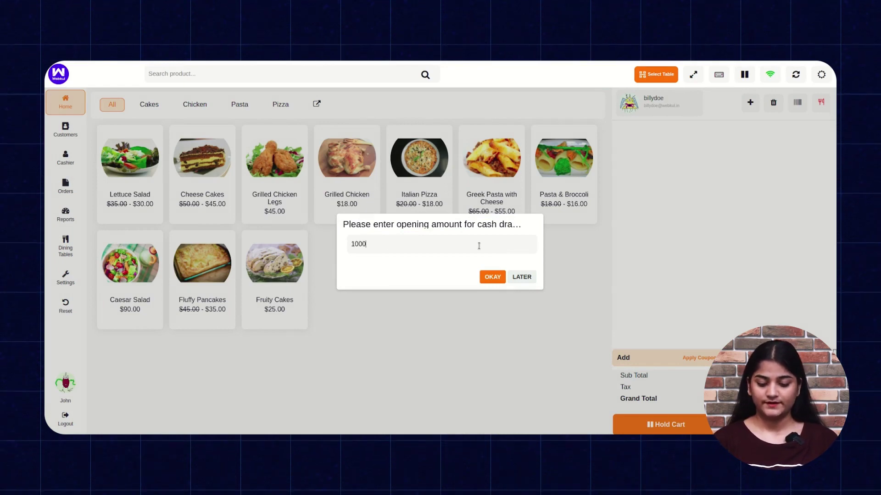
click(492, 277)
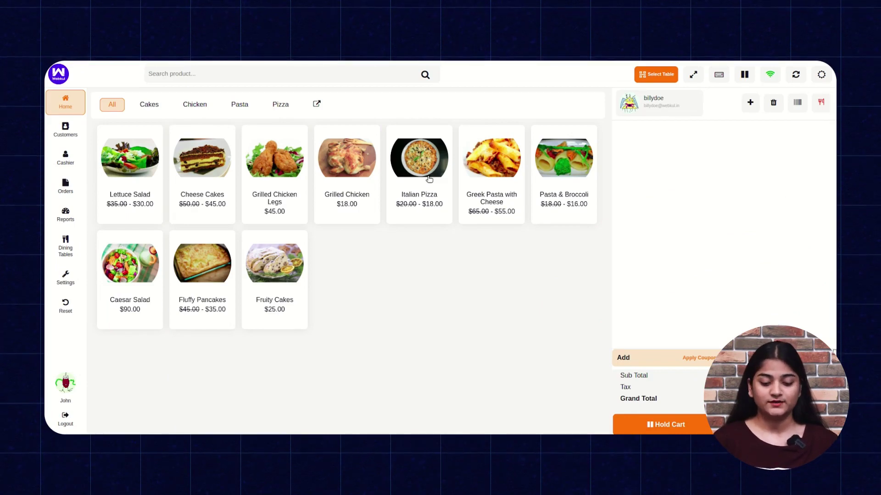
Step: Sell two Cheese Cakes with a $90.00 cash payment and skip printing the invoice
click(190, 174)
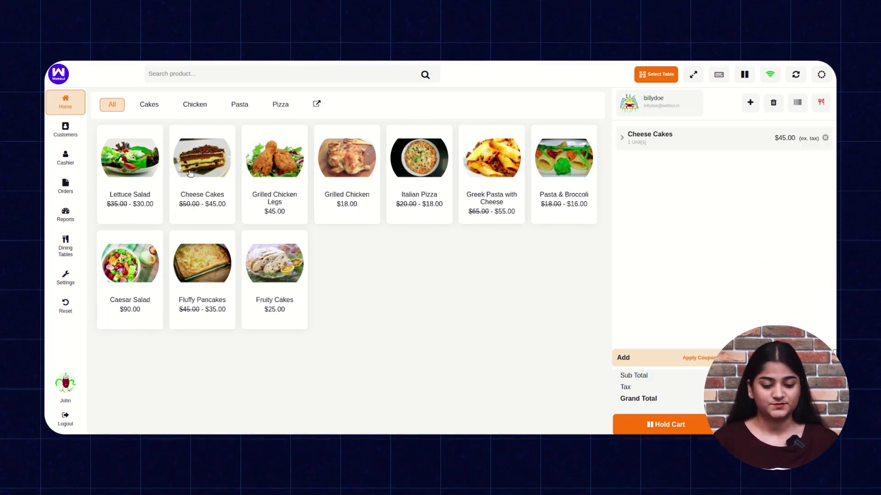
click(191, 174)
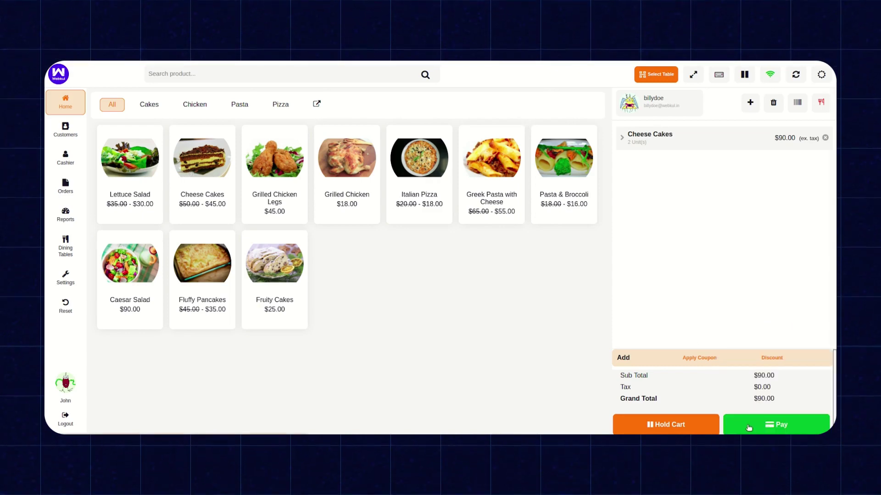
click(749, 428)
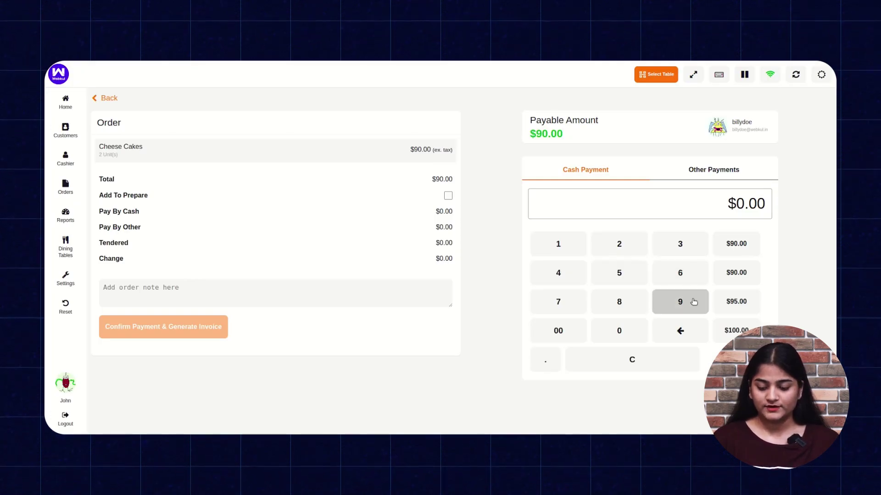
click(618, 334)
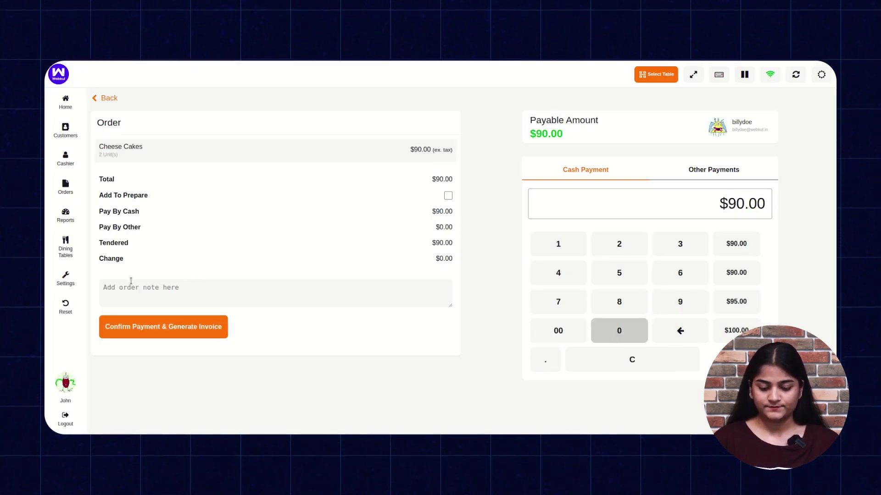
click(121, 328)
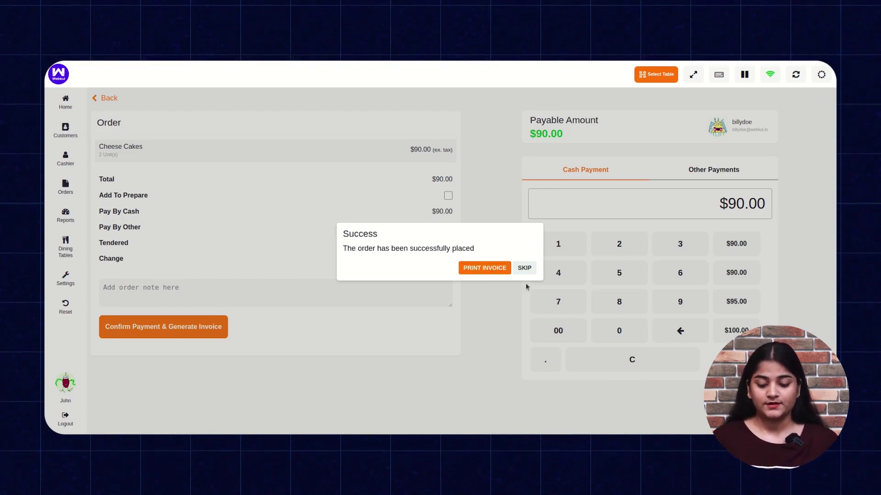
click(525, 268)
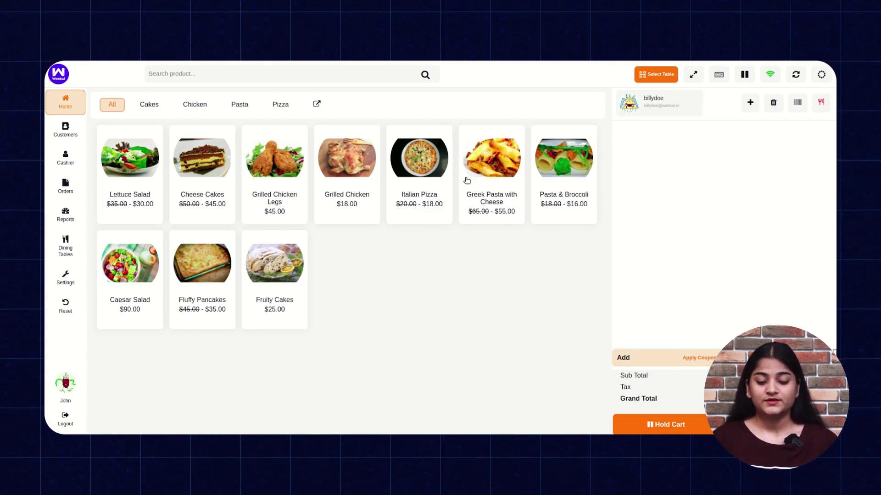
Step: Add one Italian Pizza, Greek Pasta with Cheese and Pasta & Broccoli to the cart, and proceed to payment with Add To Prepare enabled
click(420, 177)
click(491, 167)
click(564, 168)
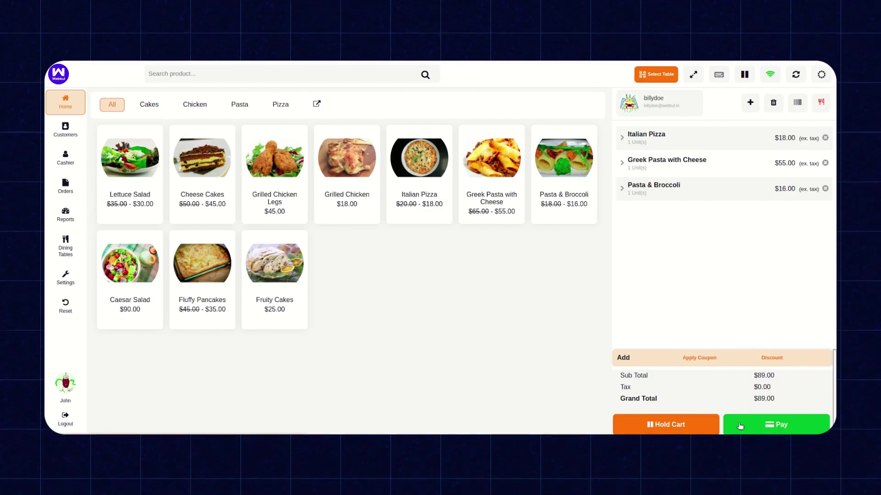
click(739, 427)
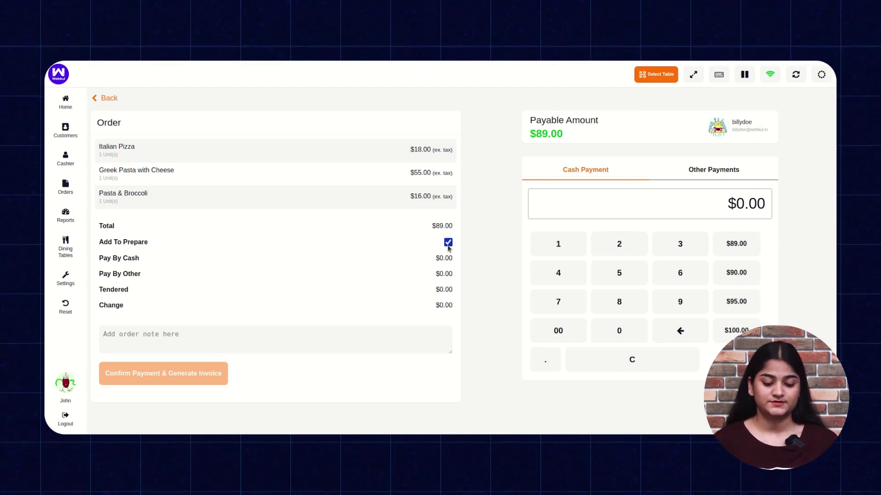
Step: Pay the three-dish order with $89.00 in cash, confirm the payment and skip printing the invoice
click(620, 302)
click(680, 302)
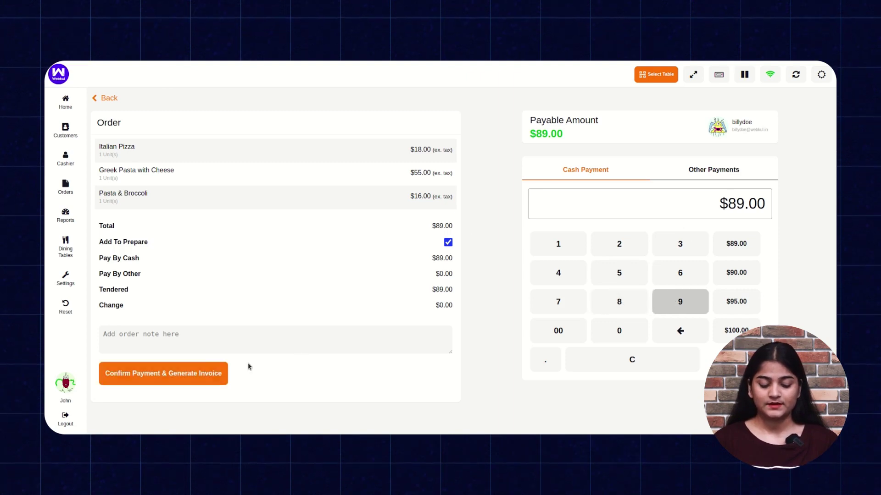
click(196, 377)
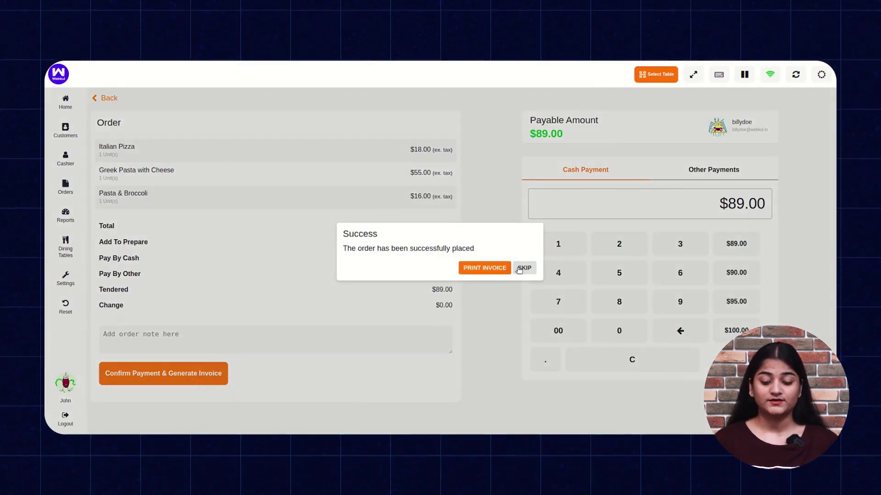
click(523, 268)
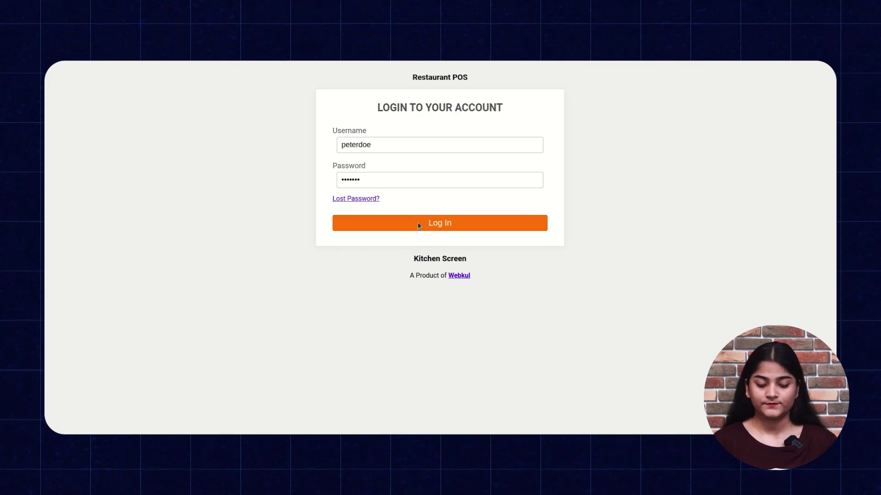
Step: Log in to the kitchen screen and take the on-hold take-away order through preparing and completed to sent
click(418, 224)
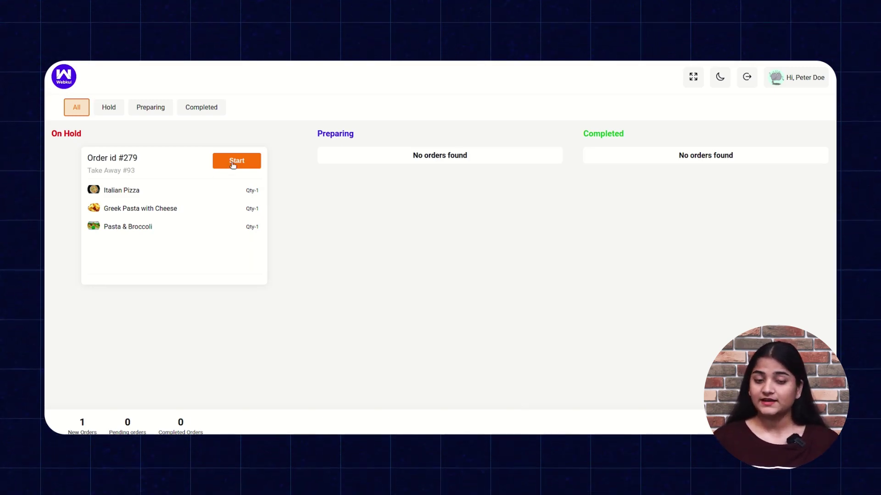
click(232, 166)
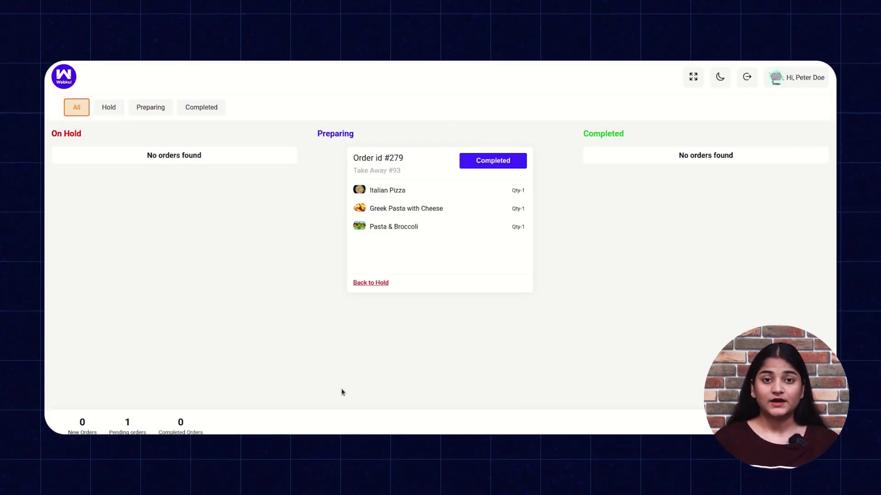
click(500, 160)
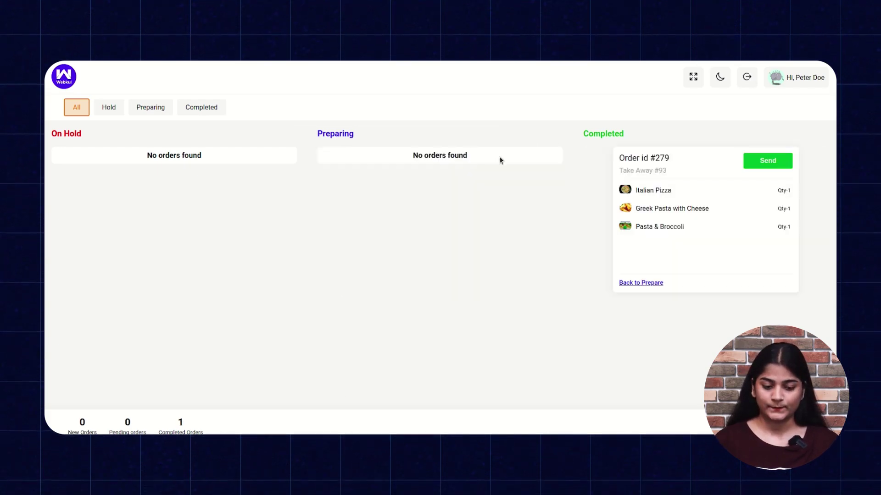
click(761, 164)
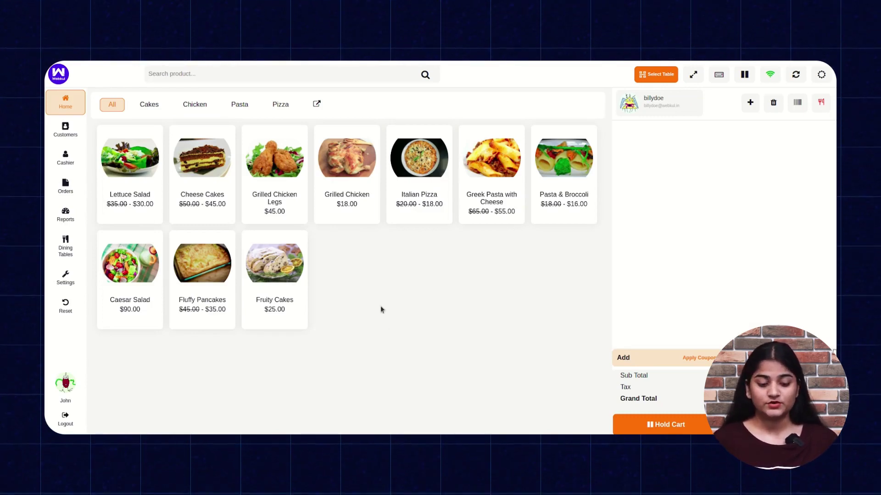
Step: Review the sent orders under Dining Tables in the POS terminal, and return to the product home page
click(75, 241)
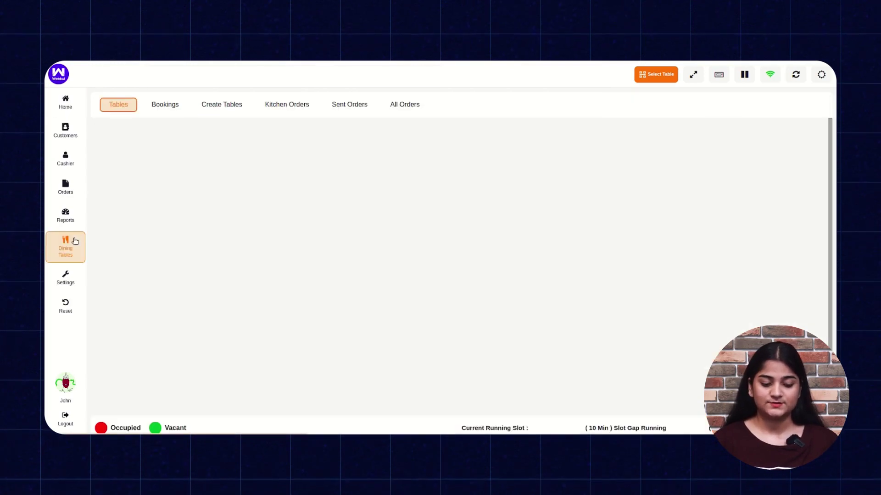
click(335, 103)
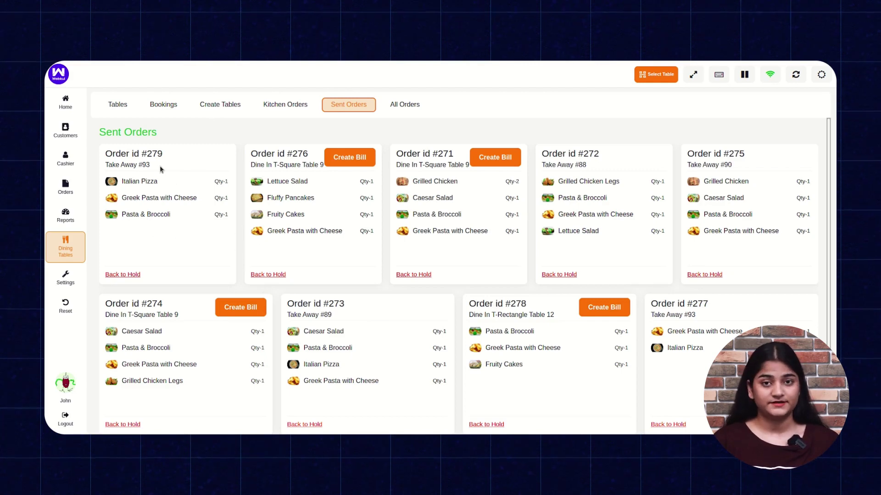
click(69, 102)
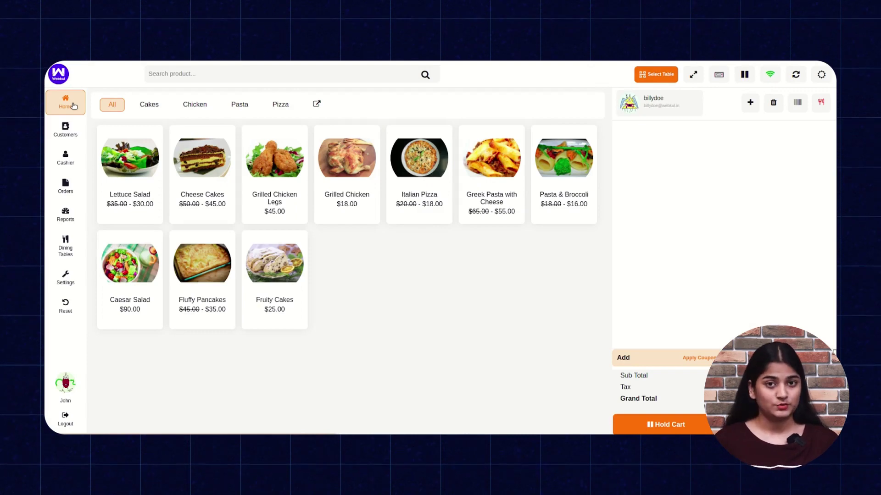
Step: Turn on the cart's dine-in option and open the overview of dining tables for table selection
click(824, 110)
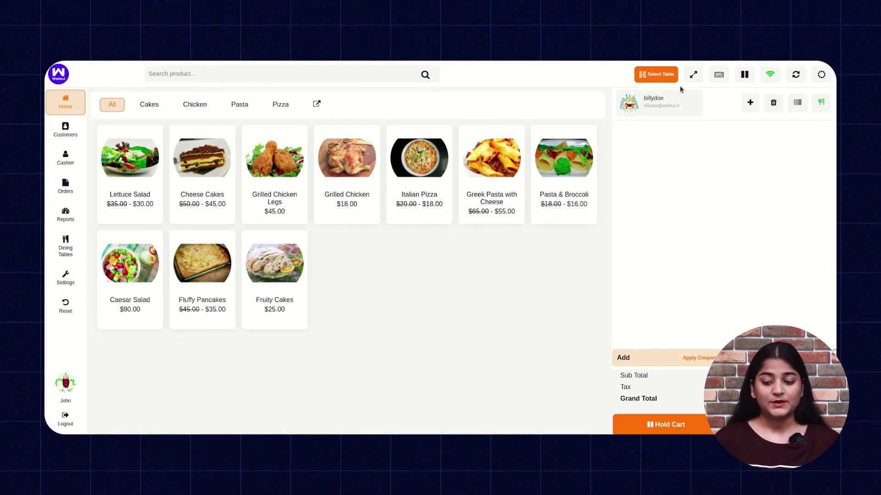
click(652, 77)
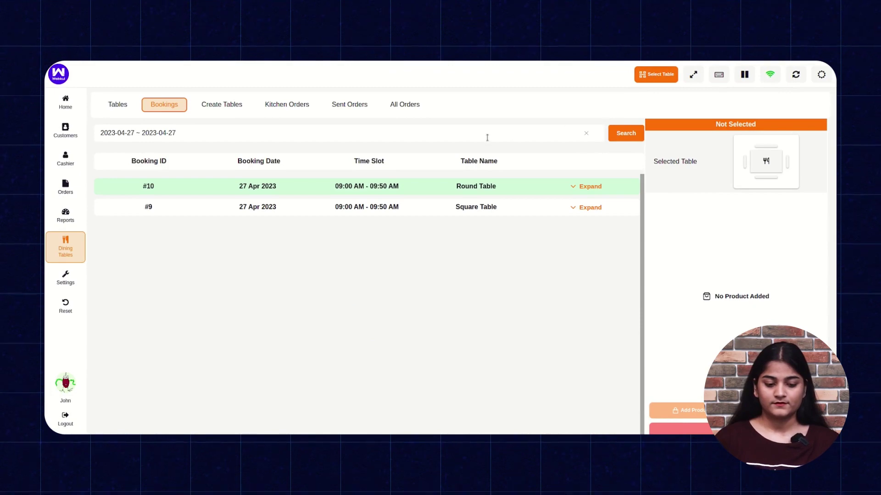
click(120, 104)
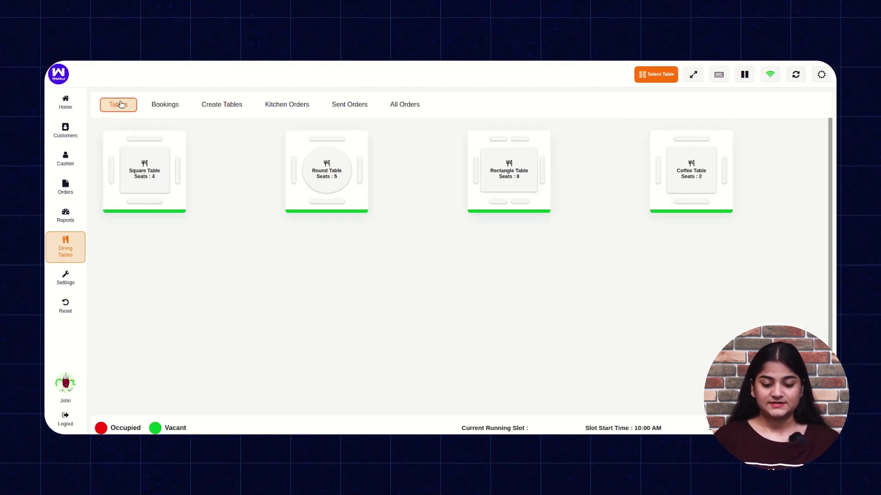
Step: Start a booking for the Round Table and assign an existing customer found by first name
click(310, 194)
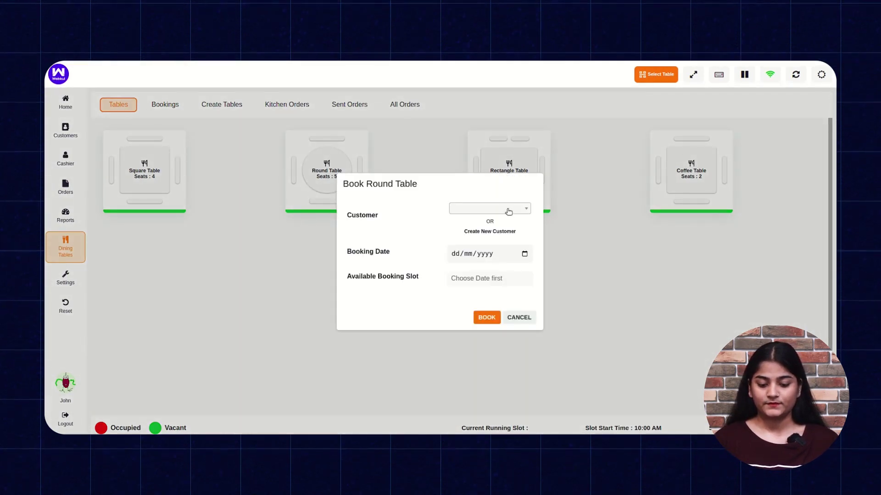
click(507, 210)
text(peter)
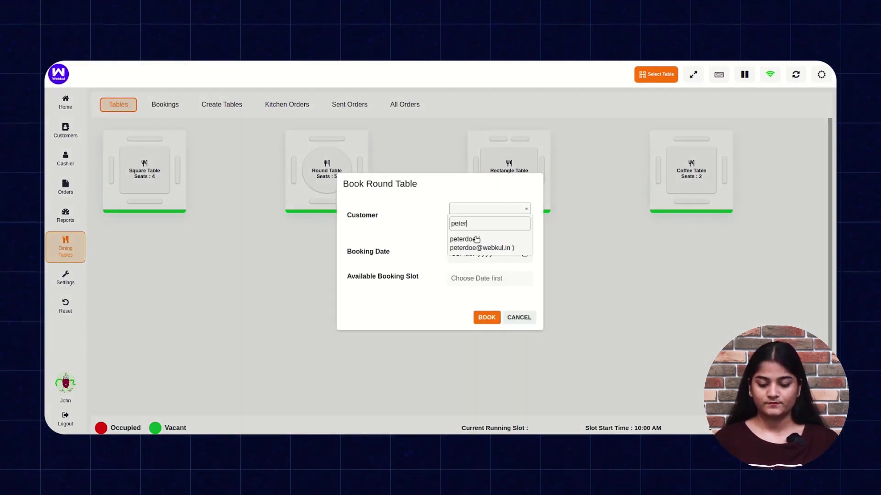
click(476, 239)
Step: Book the Round Table for 27/04/2023 in the 10:00 AM - 10:50 AM slot and dismiss the confirmation message
click(525, 256)
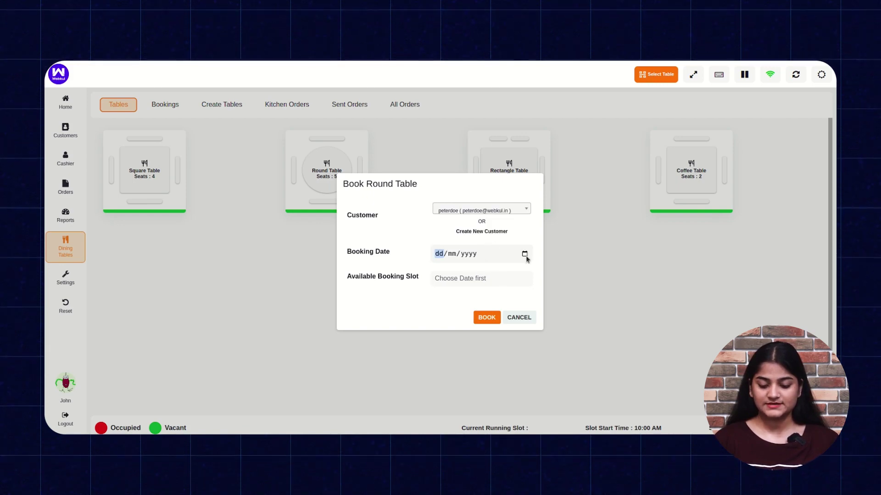
click(525, 256)
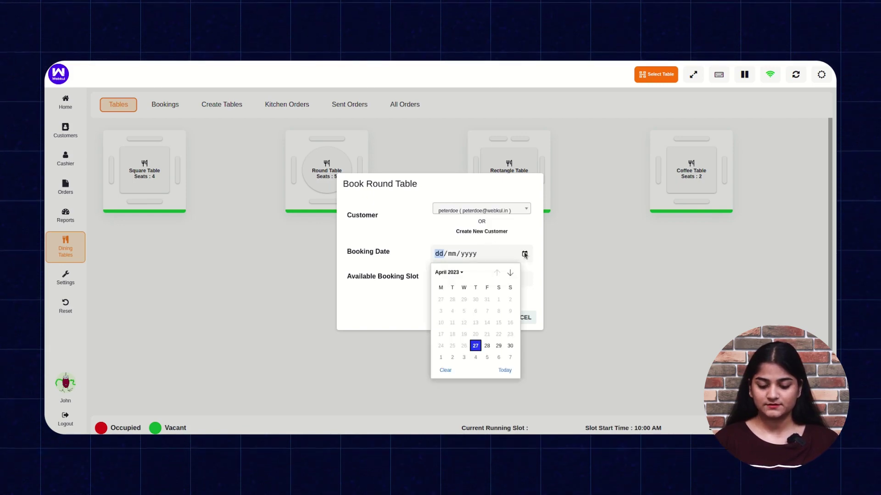
click(478, 346)
click(500, 280)
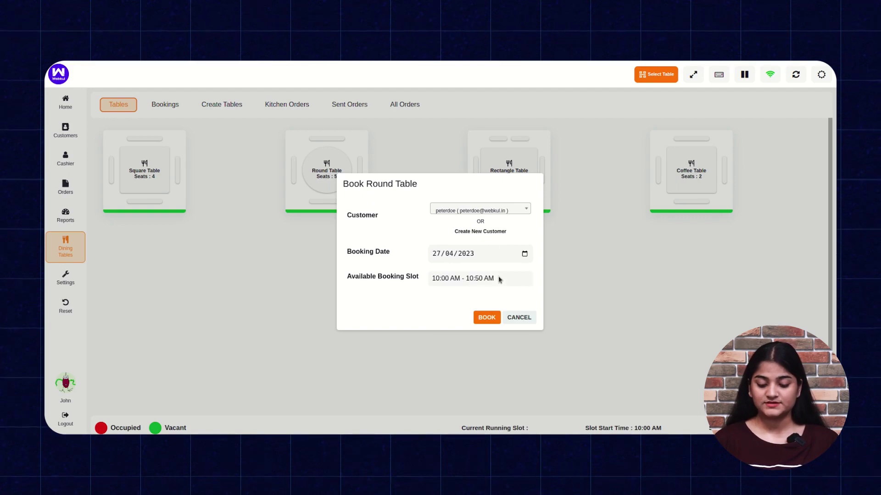
click(488, 317)
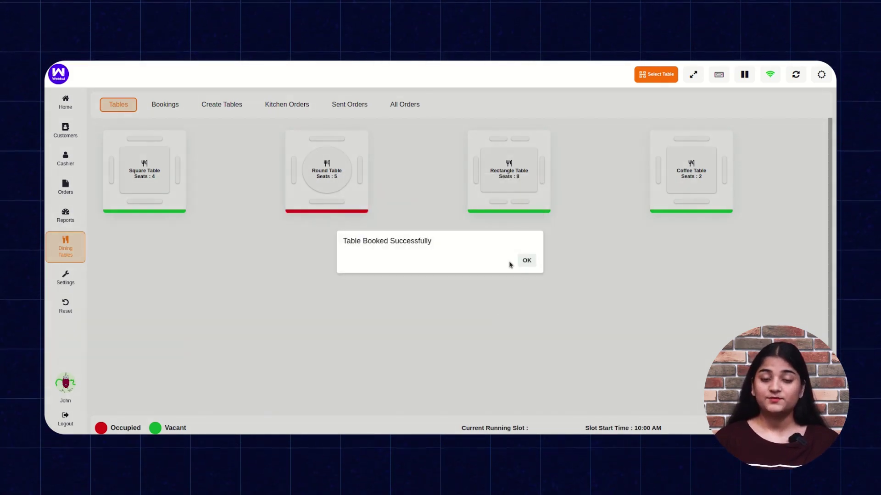
click(528, 261)
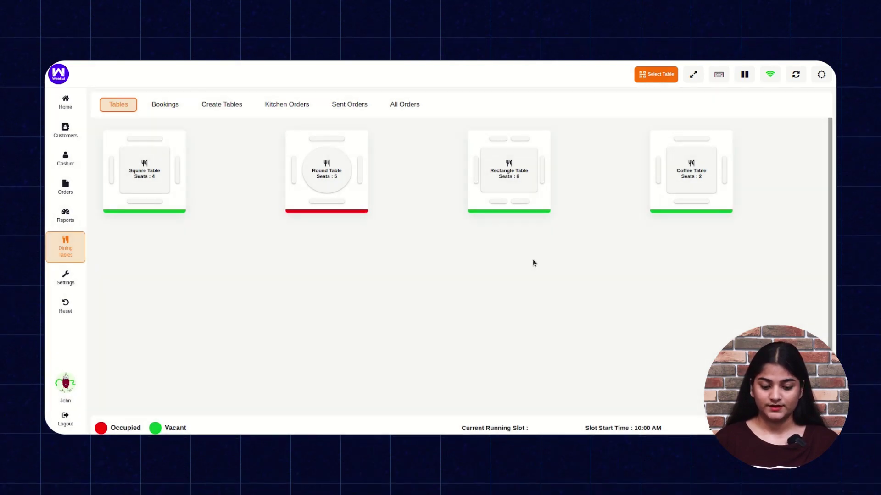
Step: Open the Round Table's 10:00 AM - 10:50 AM booking and add four Cheese Cakes to its order
click(176, 107)
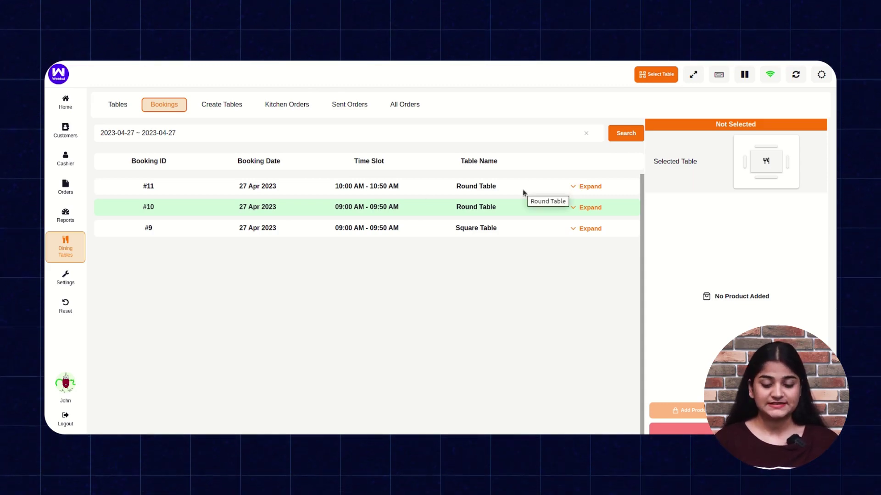
click(574, 188)
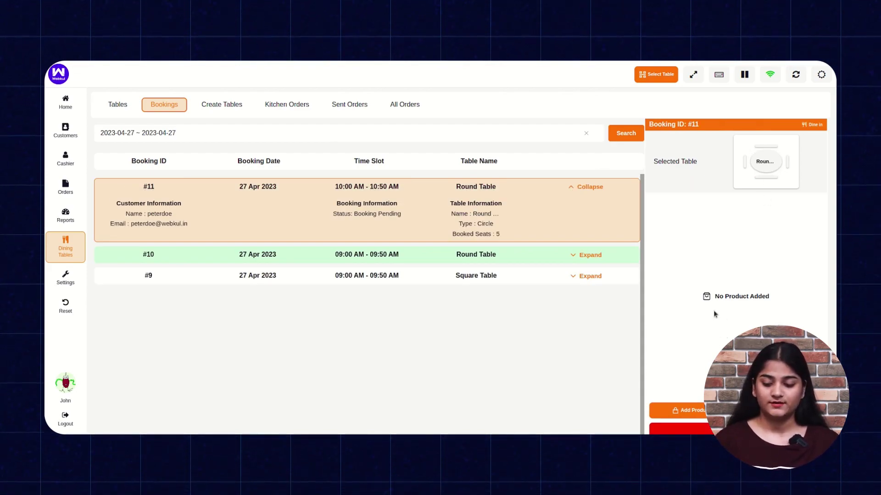
click(698, 411)
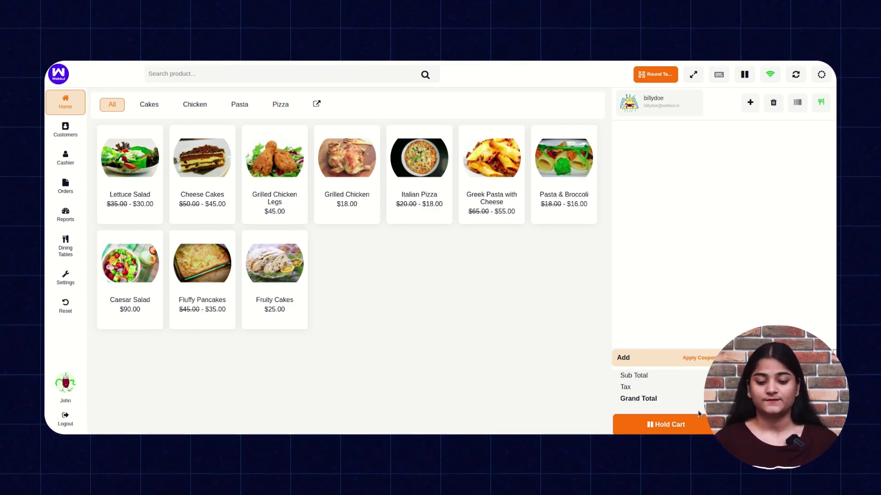
double_click(179, 167)
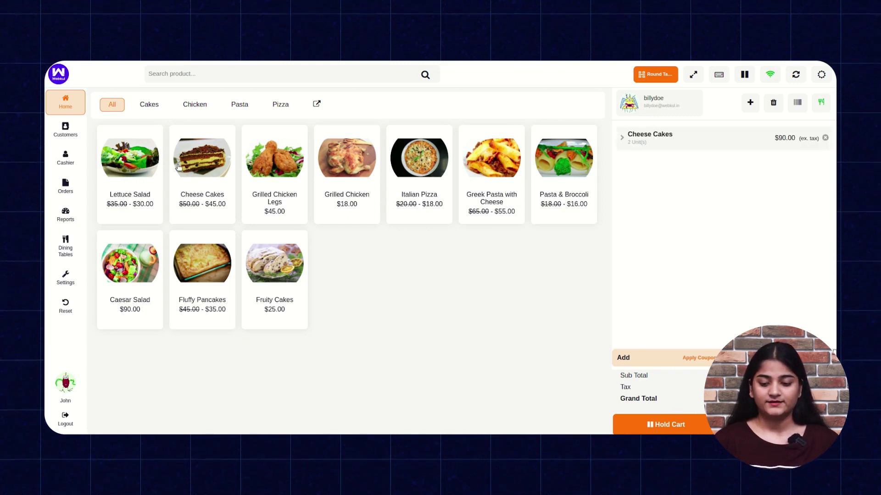
double_click(178, 167)
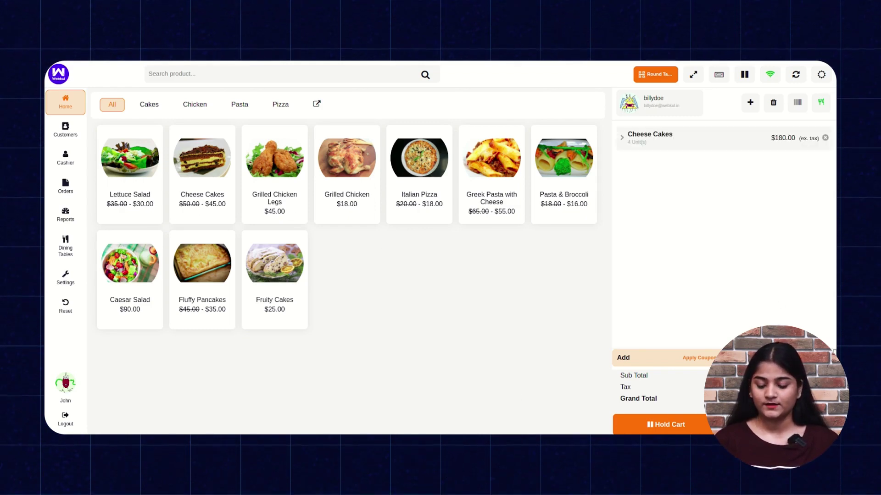
Step: Pay the Round Table order with $180.00 in cash, generate the invoice and skip printing it
scroll(754, 408, down, 1)
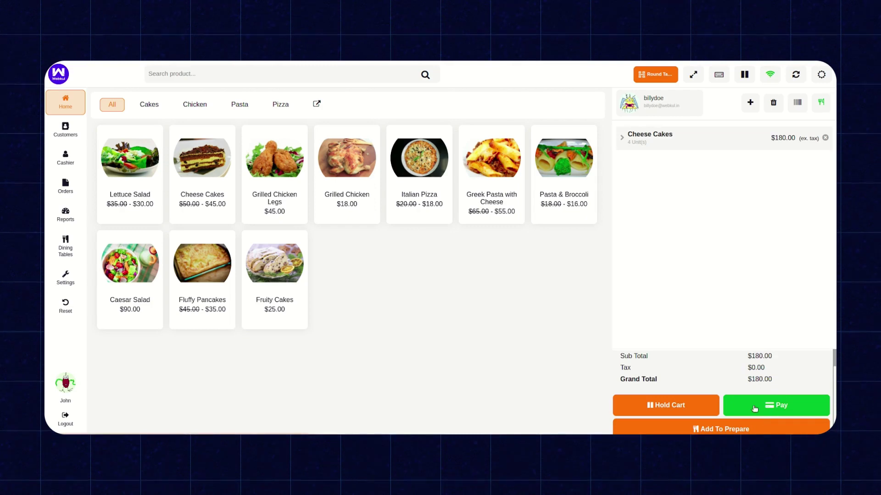
click(754, 408)
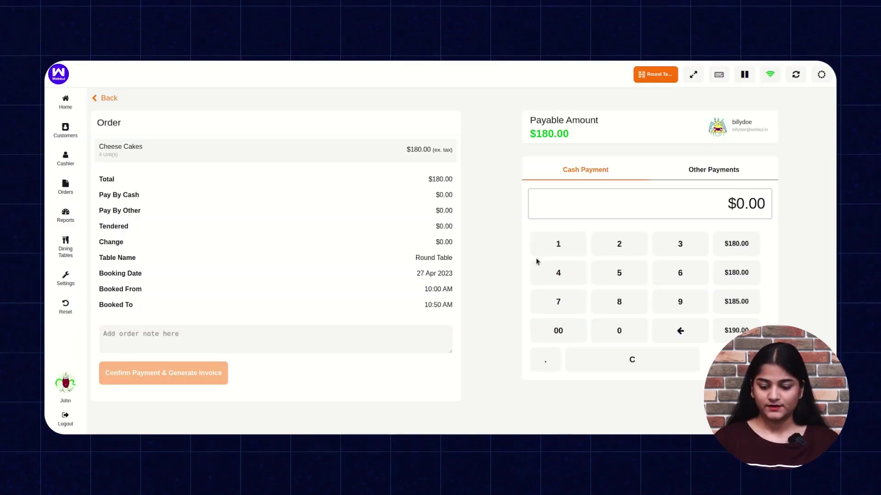
click(557, 246)
click(609, 298)
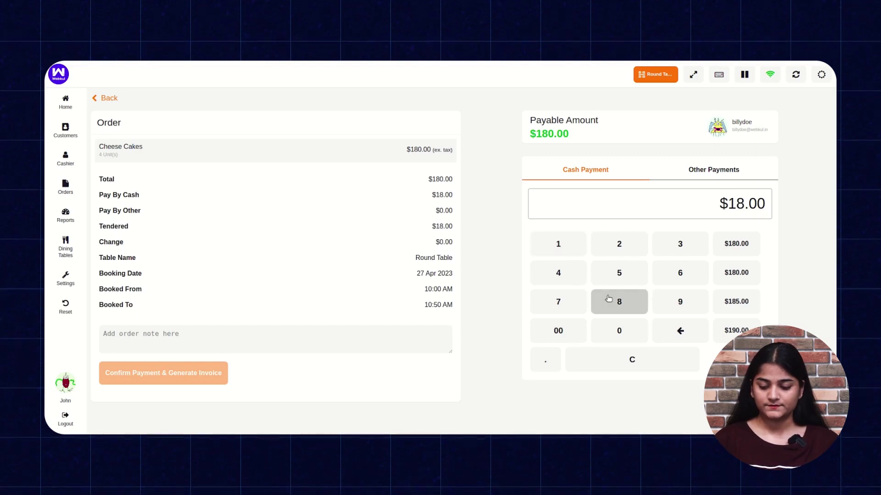
click(612, 331)
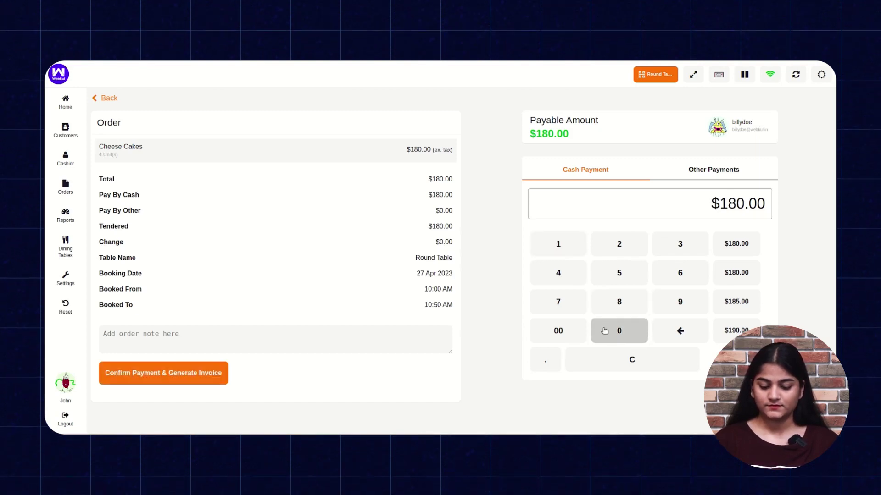
click(129, 372)
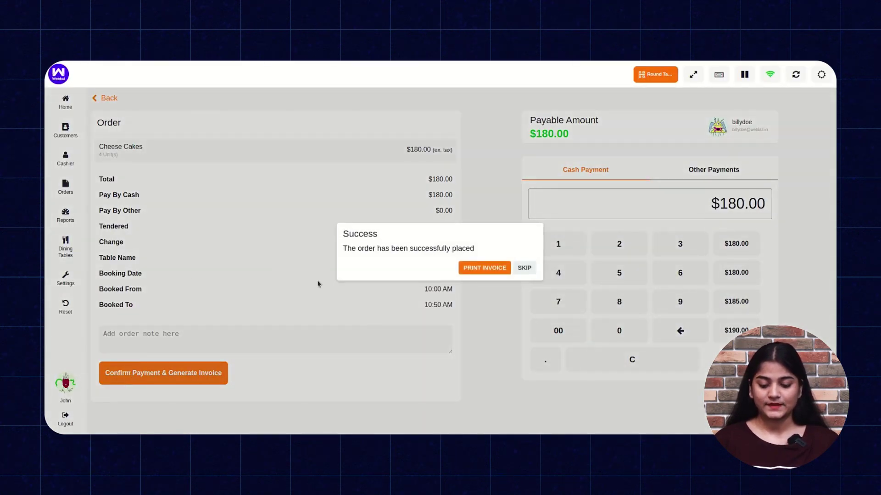
click(524, 268)
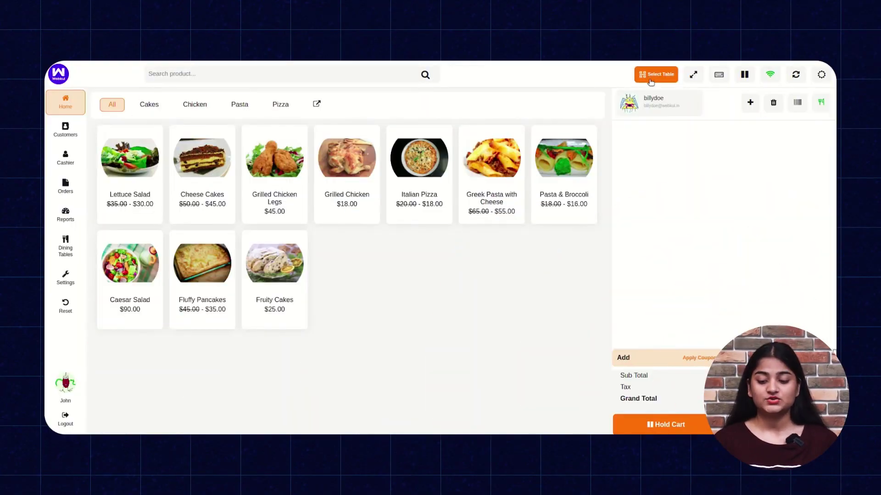
Step: Start a booking for the Square Table and assign an existing customer found by first name
click(654, 75)
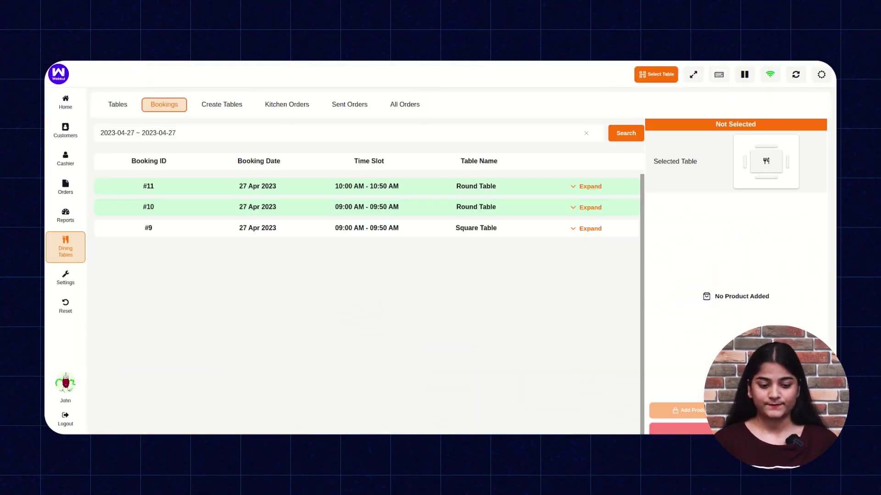
click(120, 101)
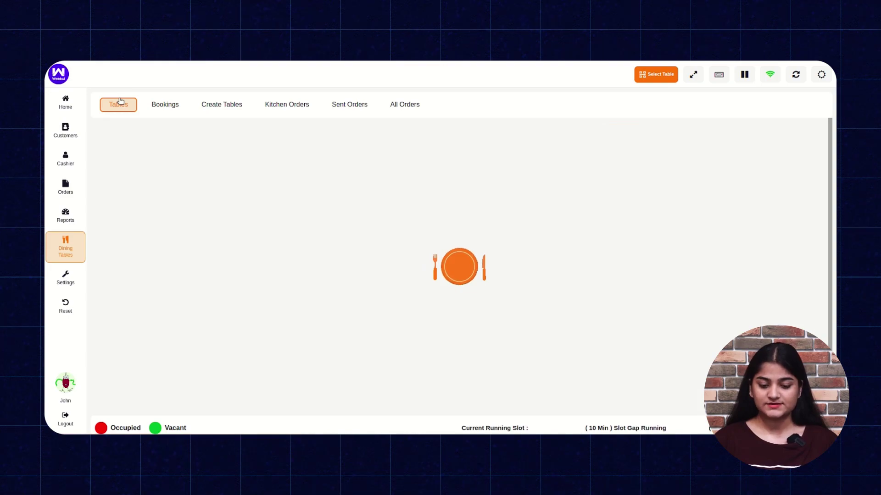
click(155, 190)
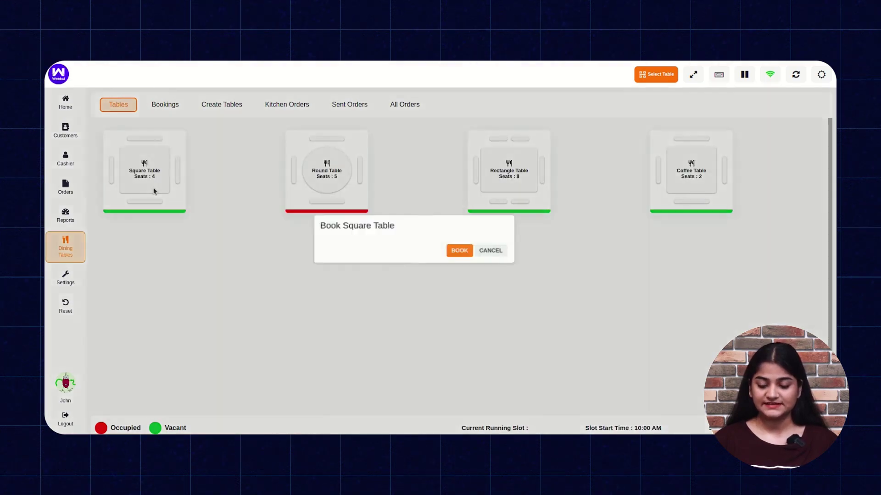
click(486, 210)
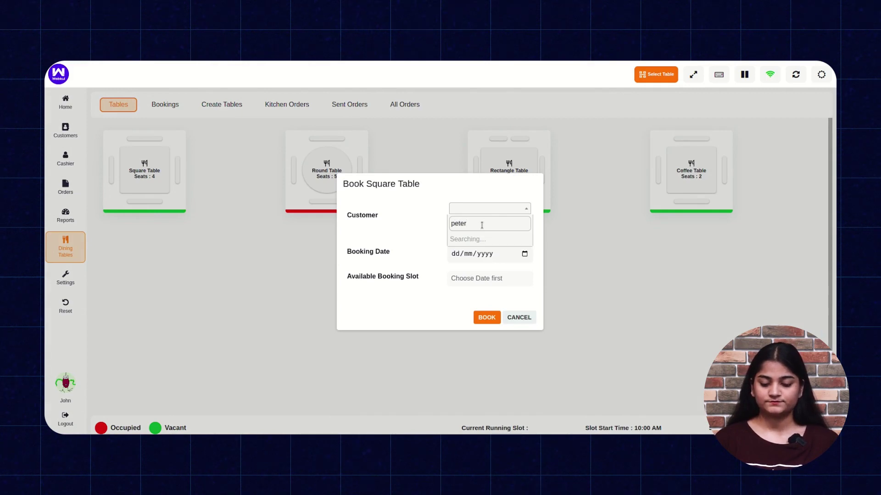
click(477, 248)
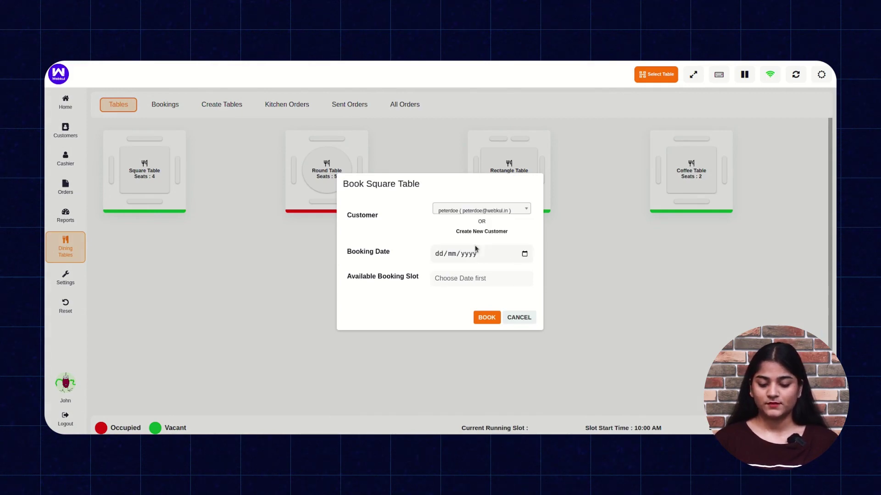
Step: Book the Square Table for 27/04/2023 in the 10:00 AM - 10:50 AM slot and dismiss the confirmation message
click(524, 255)
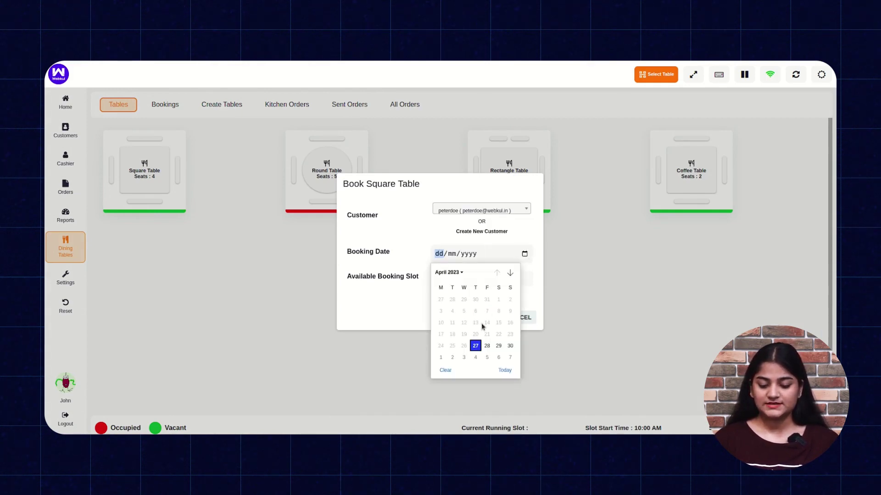
click(476, 346)
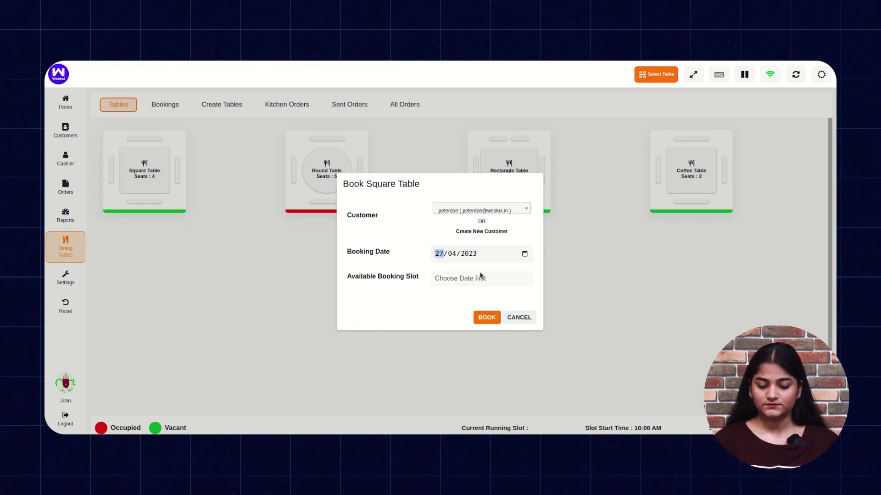
click(487, 318)
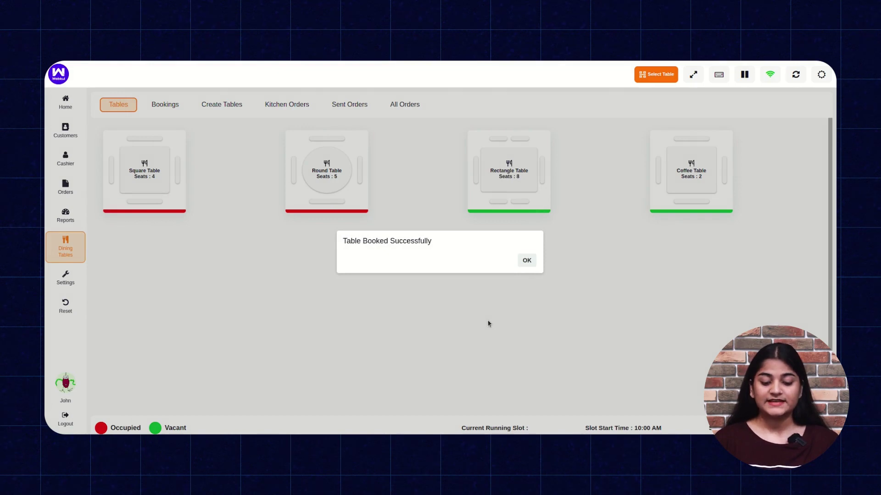
click(526, 260)
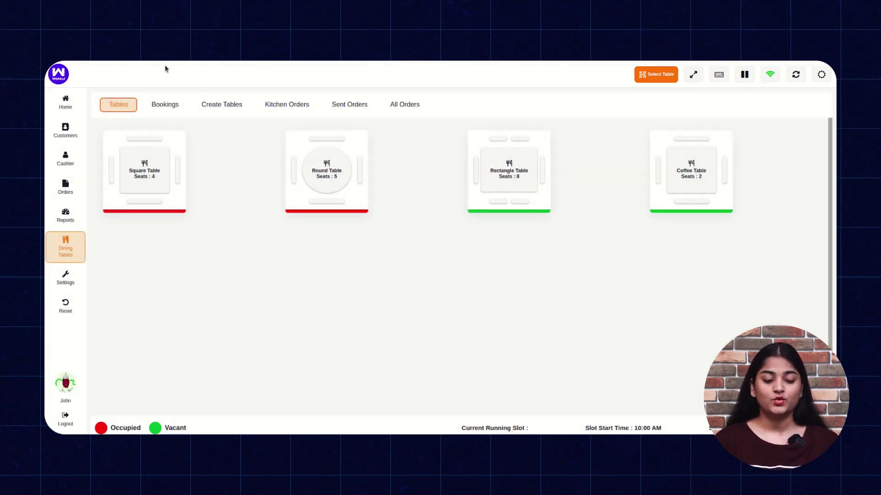
Step: Open the Square Table's 10:00 AM - 10:50 AM booking and add one each of Greek Pasta with Cheese, Pasta & Broccoli, Italian Pizza and Caesar Salad
click(164, 104)
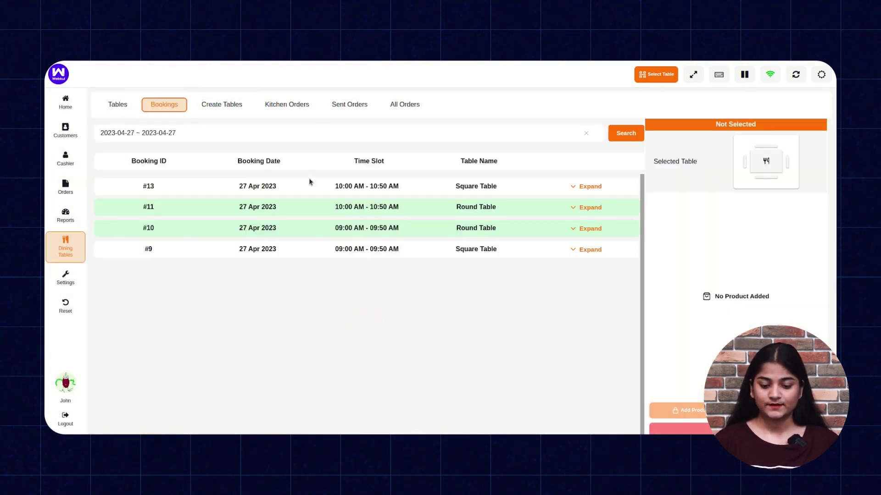
click(575, 186)
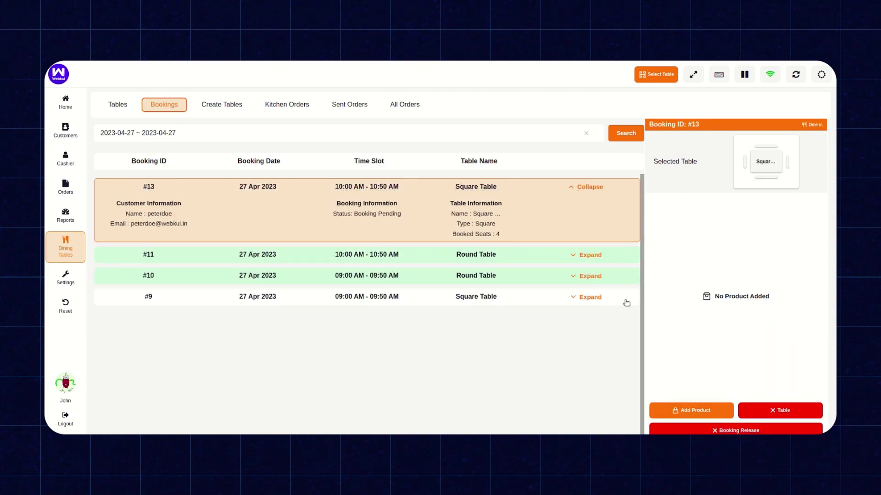
click(687, 409)
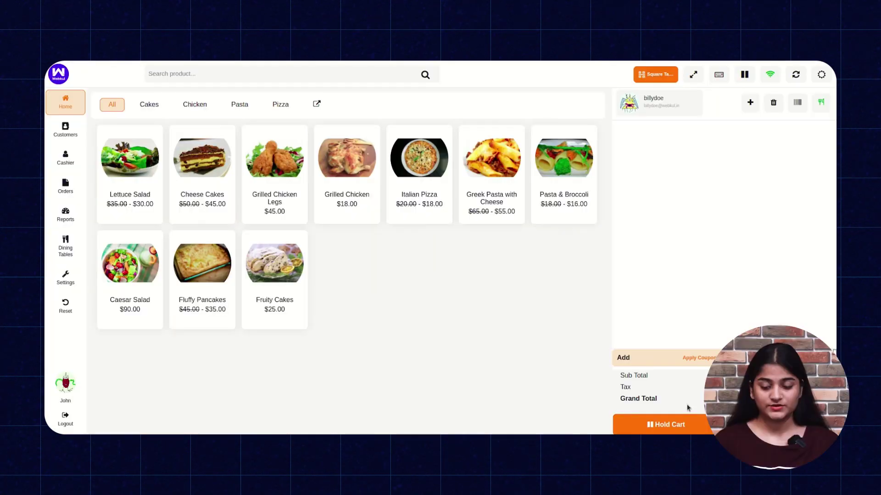
click(497, 192)
click(549, 181)
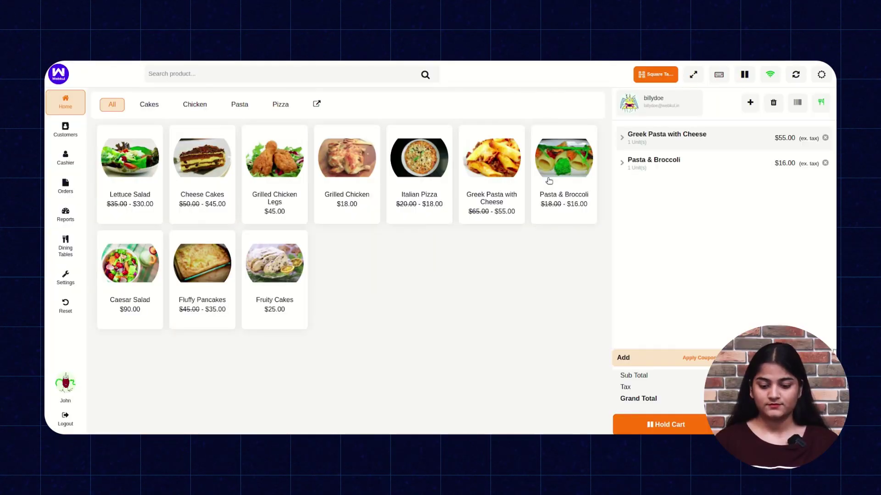
click(427, 186)
click(115, 292)
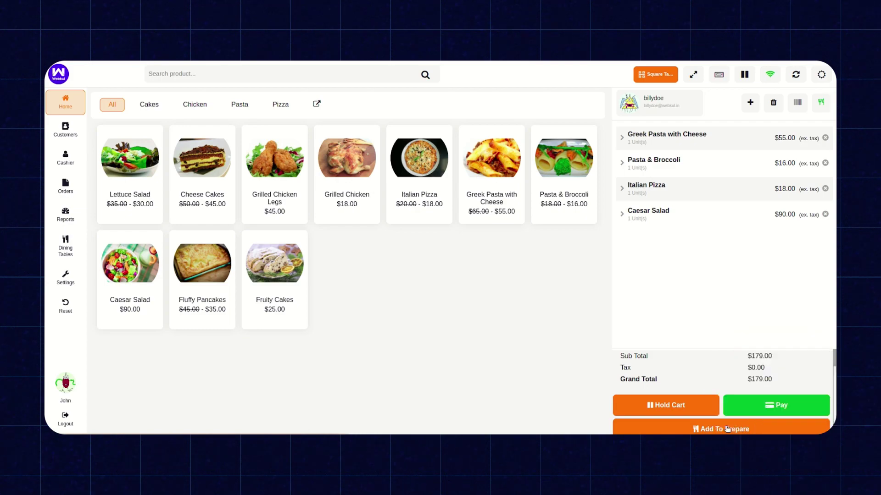
Step: Send the Square Table order to the kitchen without a note, and process it through to completed on the kitchen screen
click(722, 430)
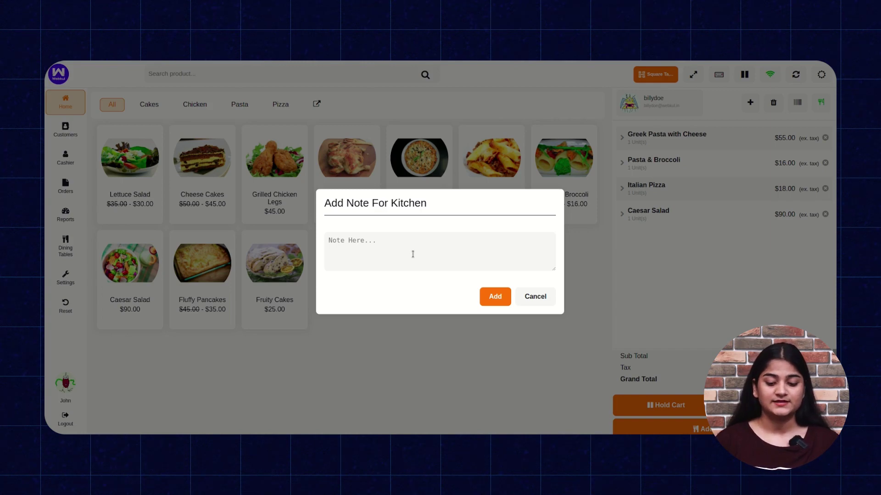
click(504, 299)
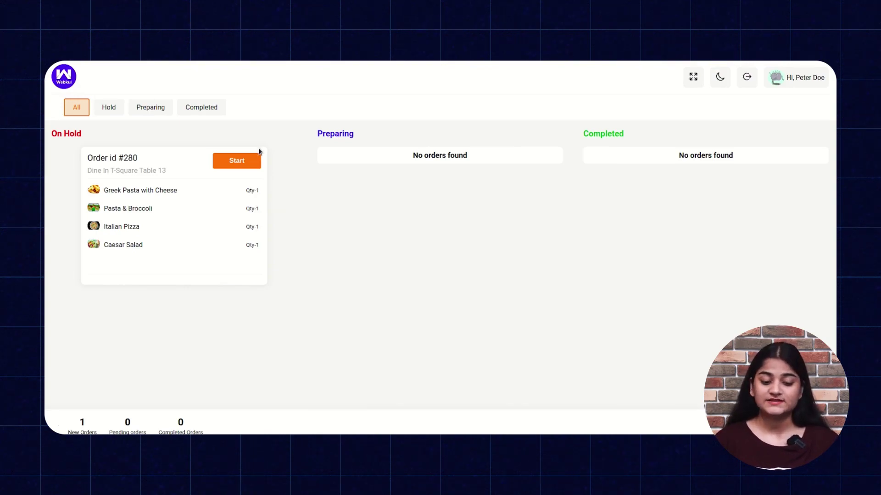
click(230, 166)
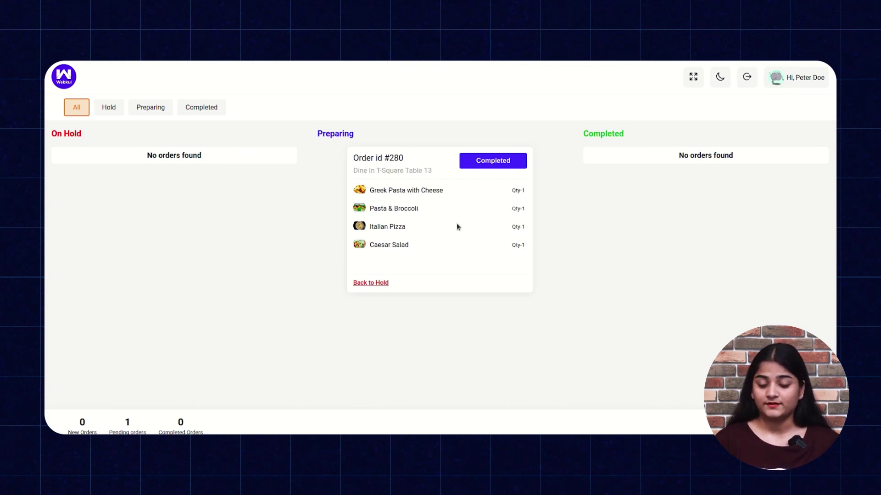
click(494, 165)
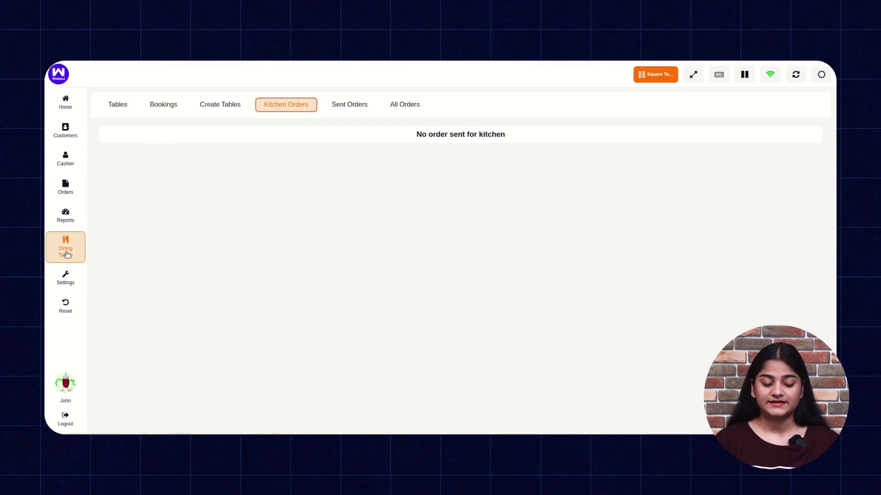
Step: Create the bill for the Square Table's newest sent order in the POS terminal and enter a cash payment of $179.00
click(343, 108)
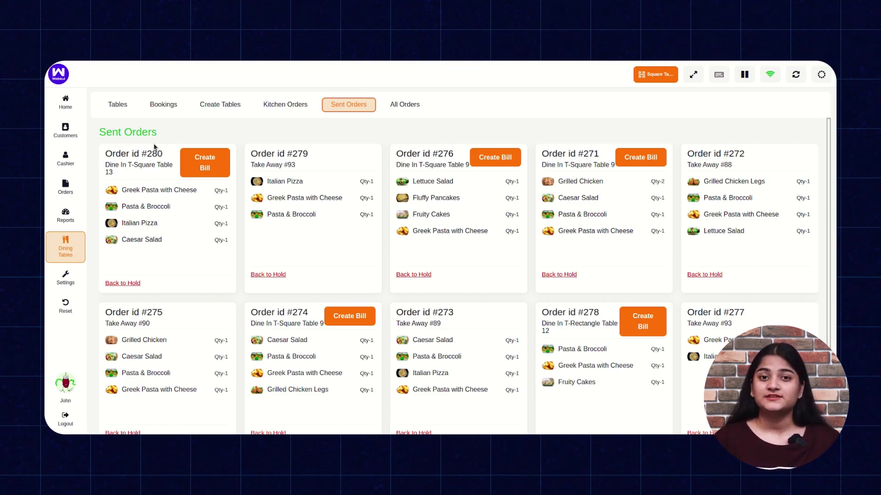
click(192, 170)
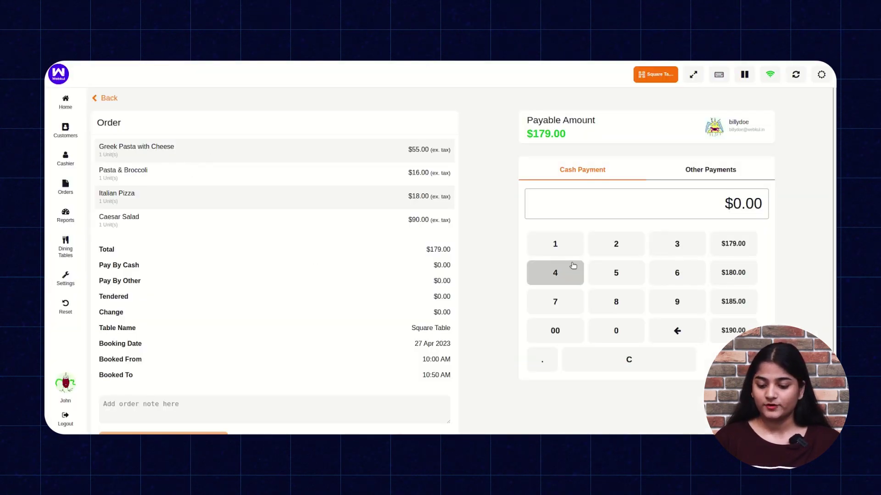
click(558, 240)
click(560, 302)
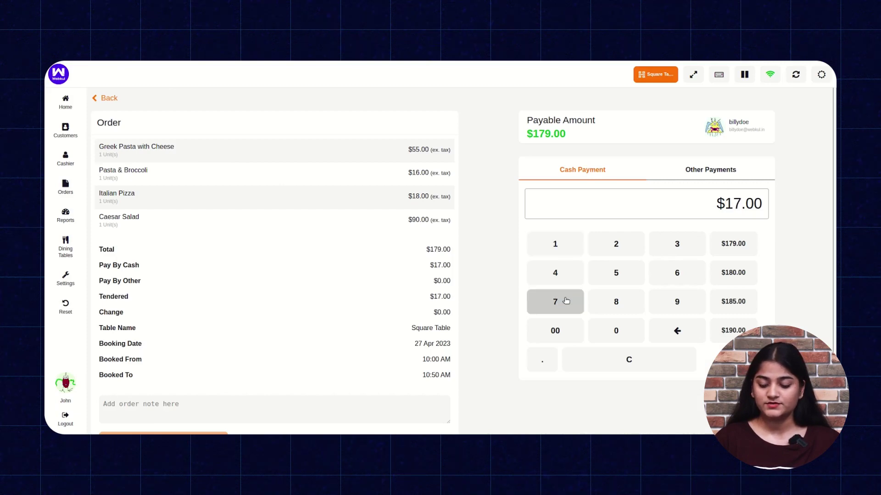
click(681, 303)
Step: Confirm the Square Table payment with its invoice, open the invoice's print preview and cancel printing
scroll(681, 303, down, 1)
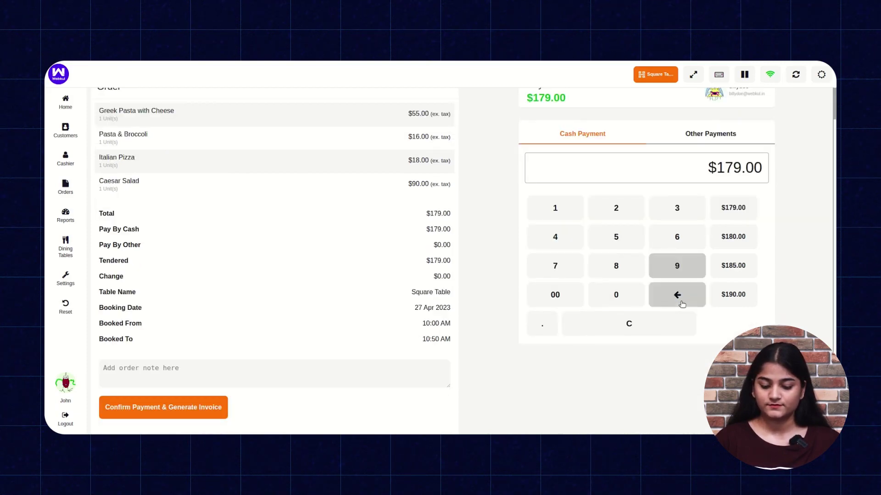
click(200, 407)
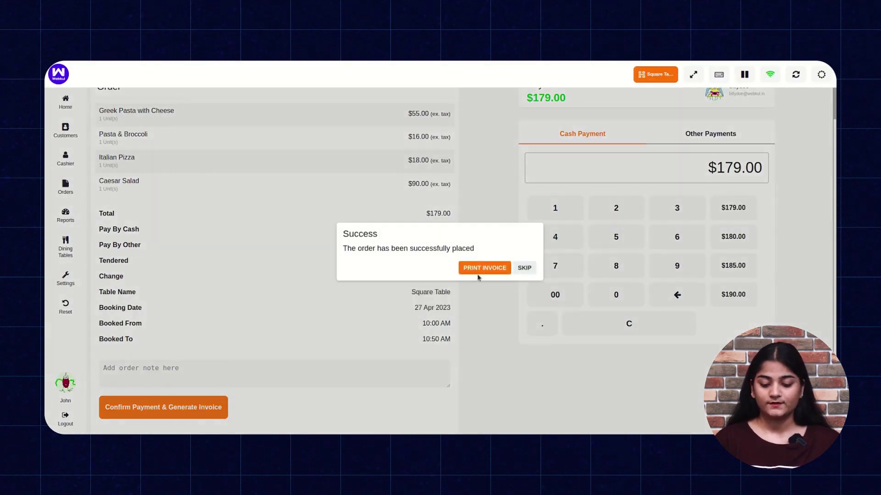
click(478, 272)
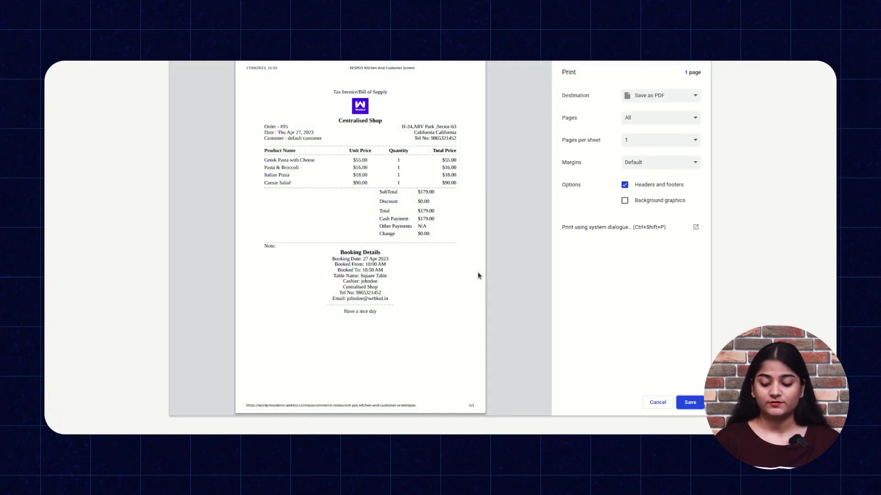
click(658, 402)
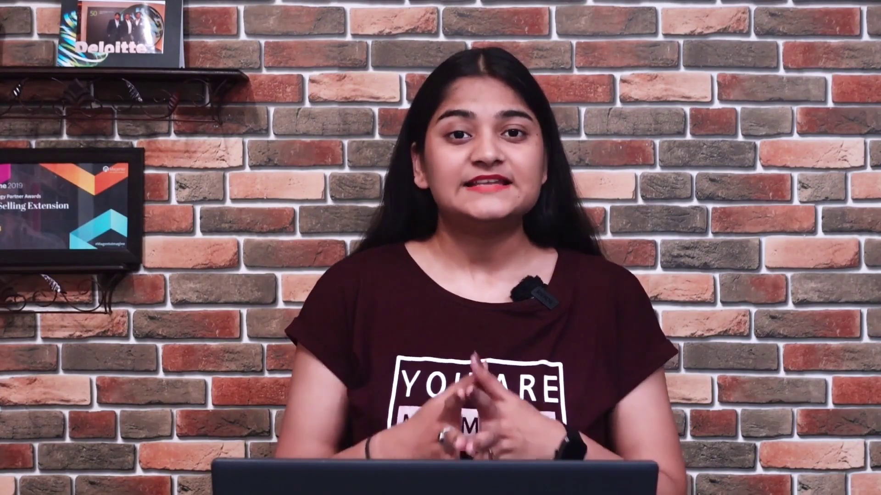